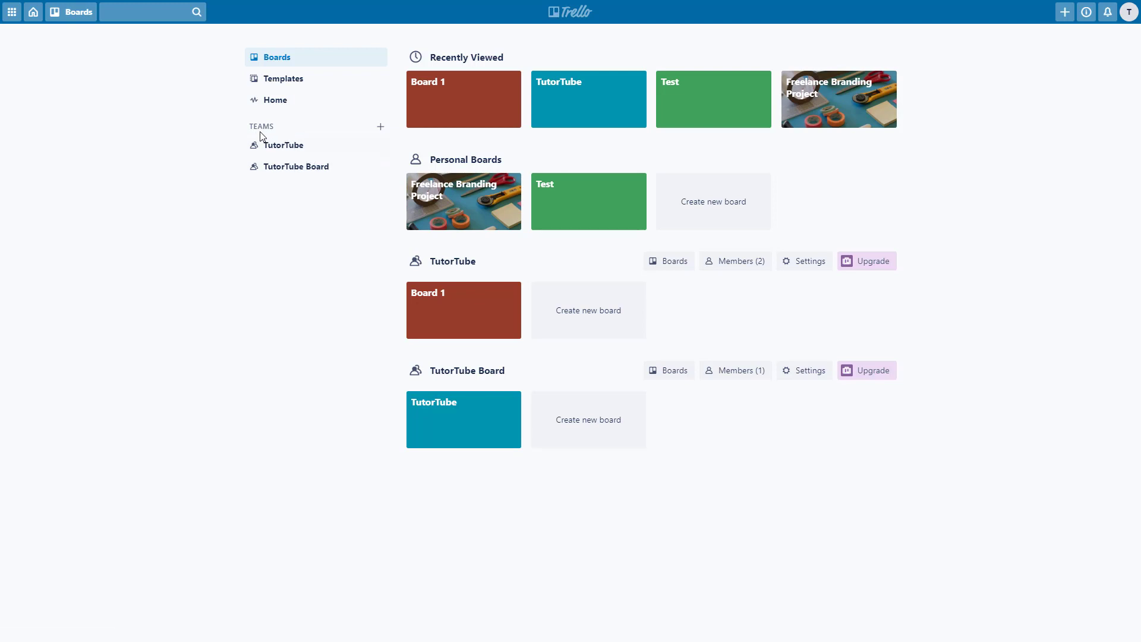
- Create a team named TutorTube Project with the type Education and the description "This is for a tutorial."
left_click(378, 129)
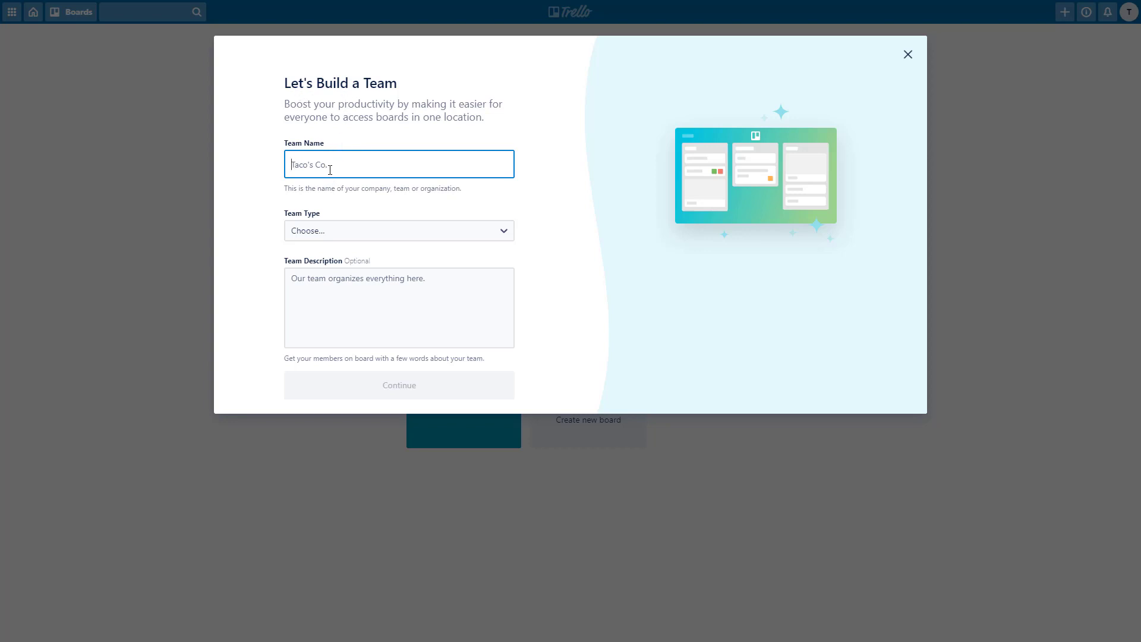
type("TutorTube Project")
left_click(349, 234)
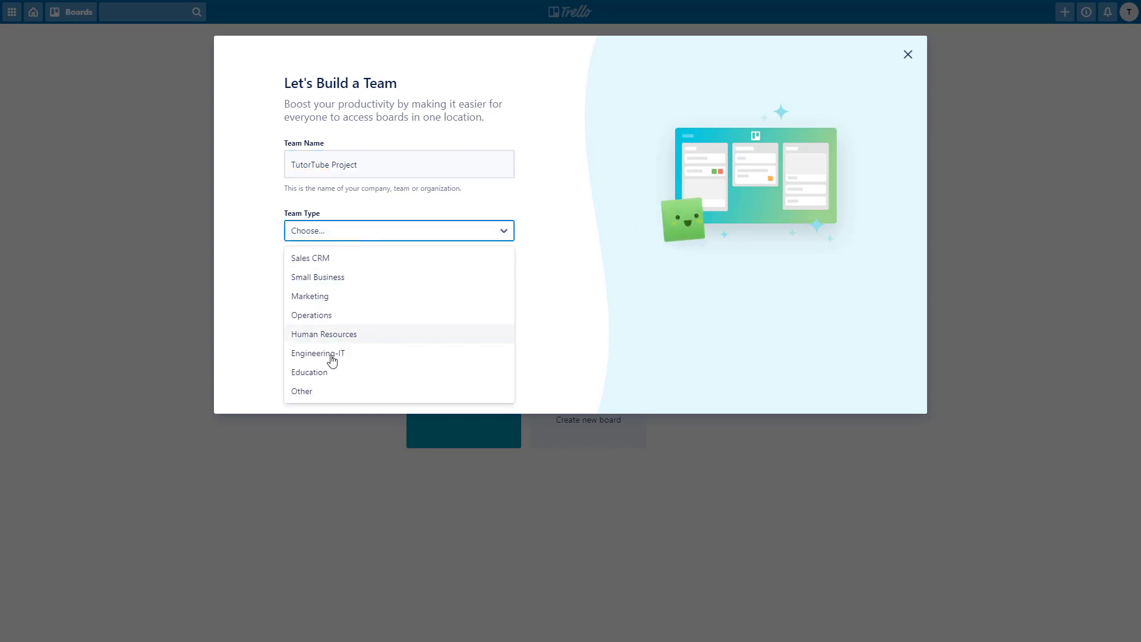
left_click(323, 374)
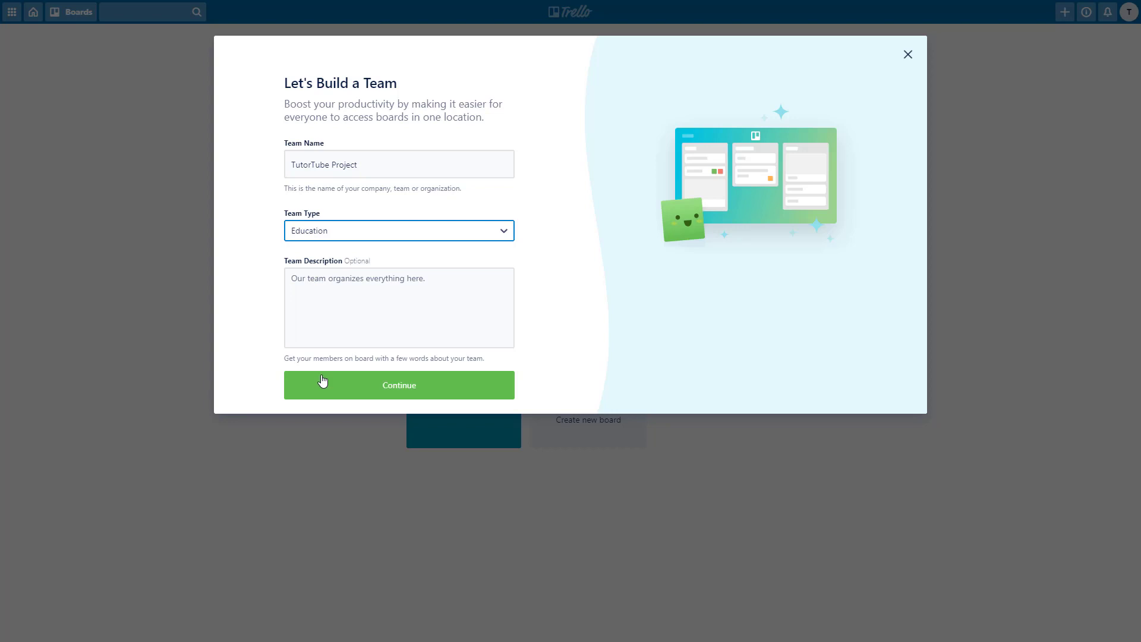
left_click(376, 303)
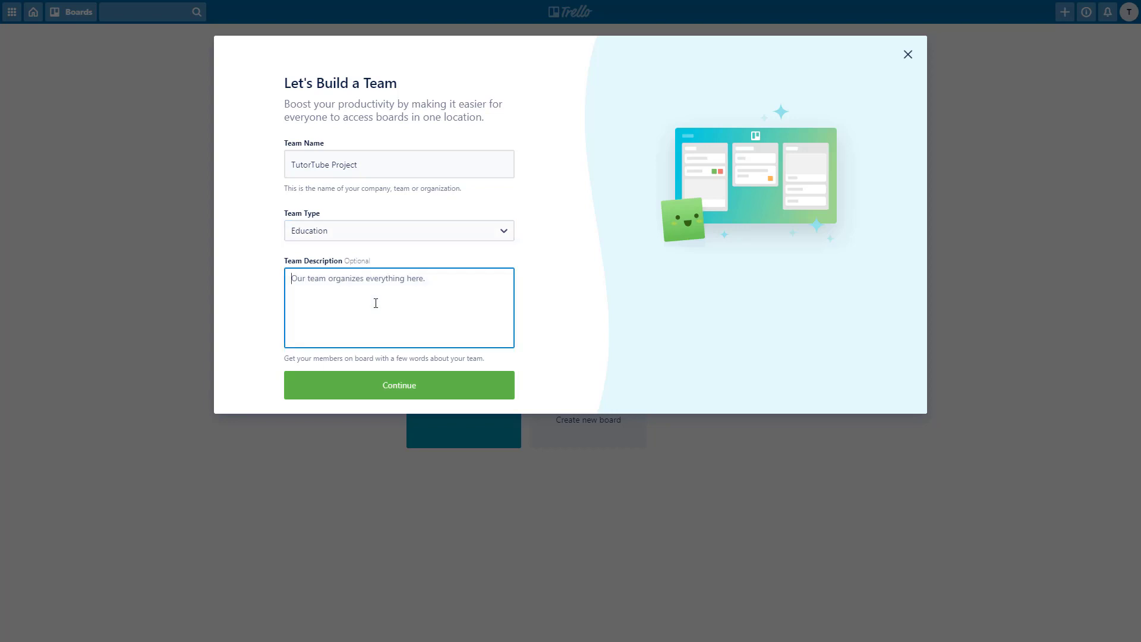
type("This is for a tutorial.")
left_click(426, 380)
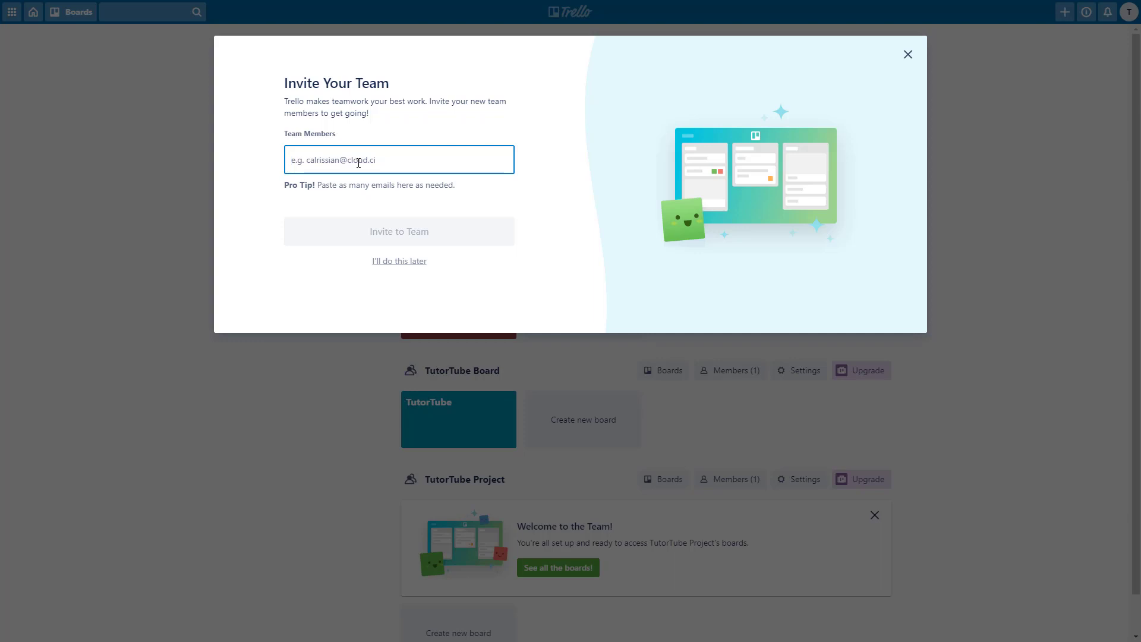
- Invite the existing account TutorTube 2 to the new team
type("tutortube")
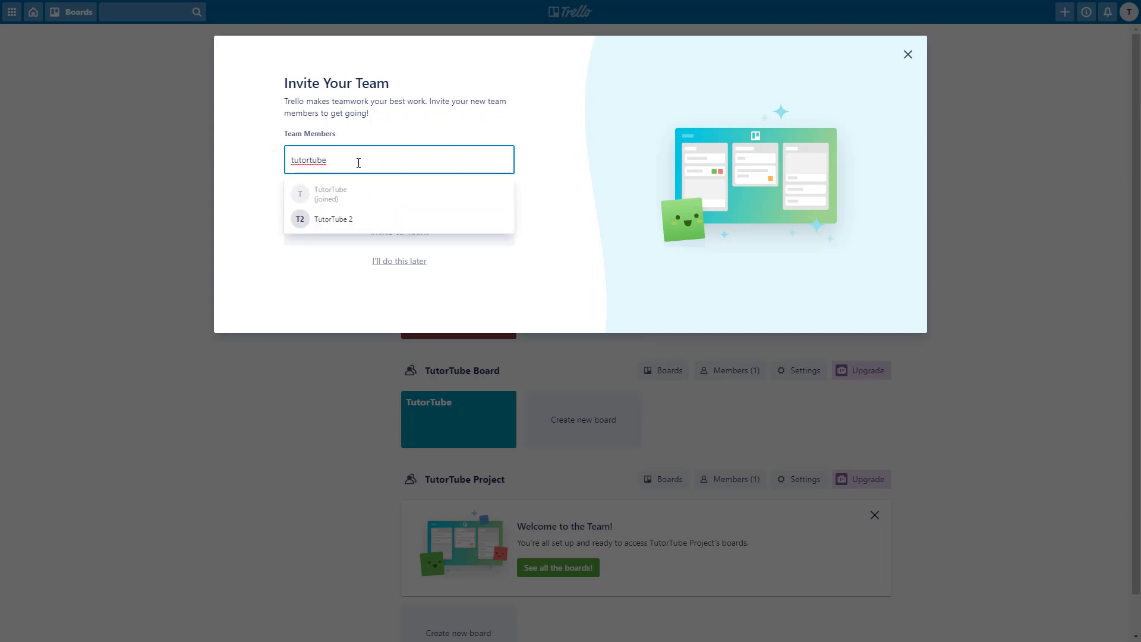
left_click(347, 222)
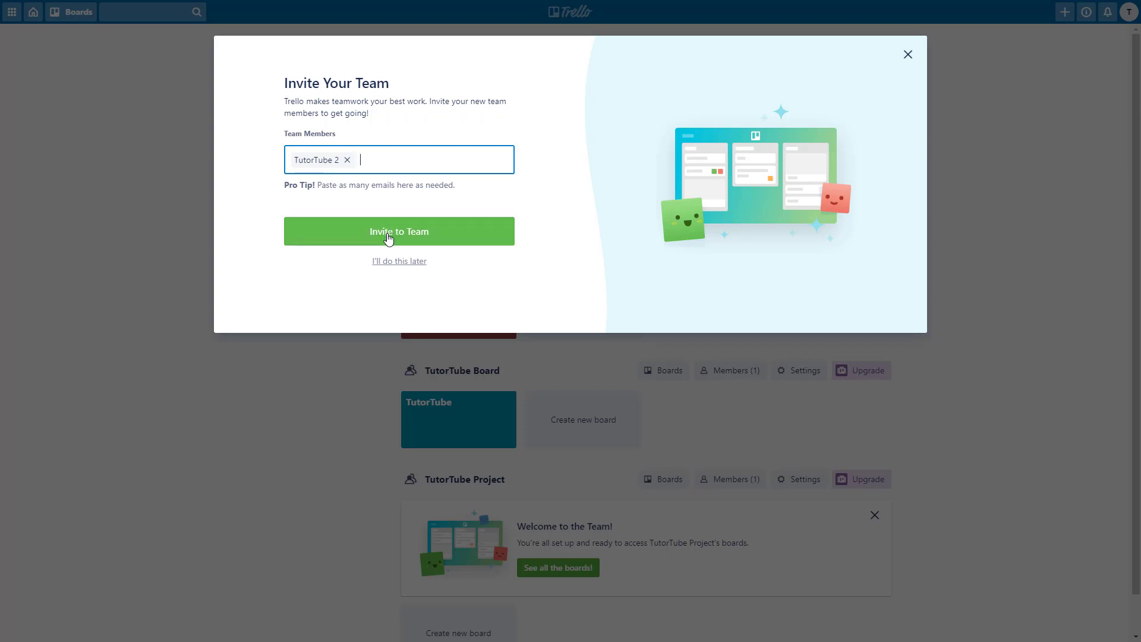
left_click(388, 237)
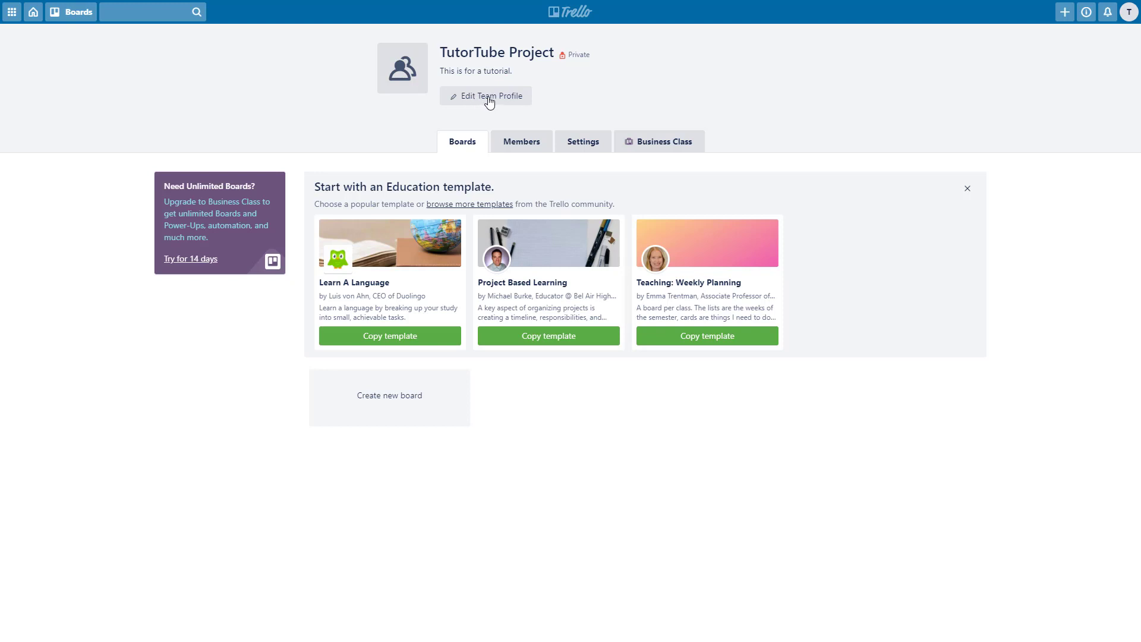
- Open the team profile for editing, review its name, type and website fields, and save it
left_click(487, 100)
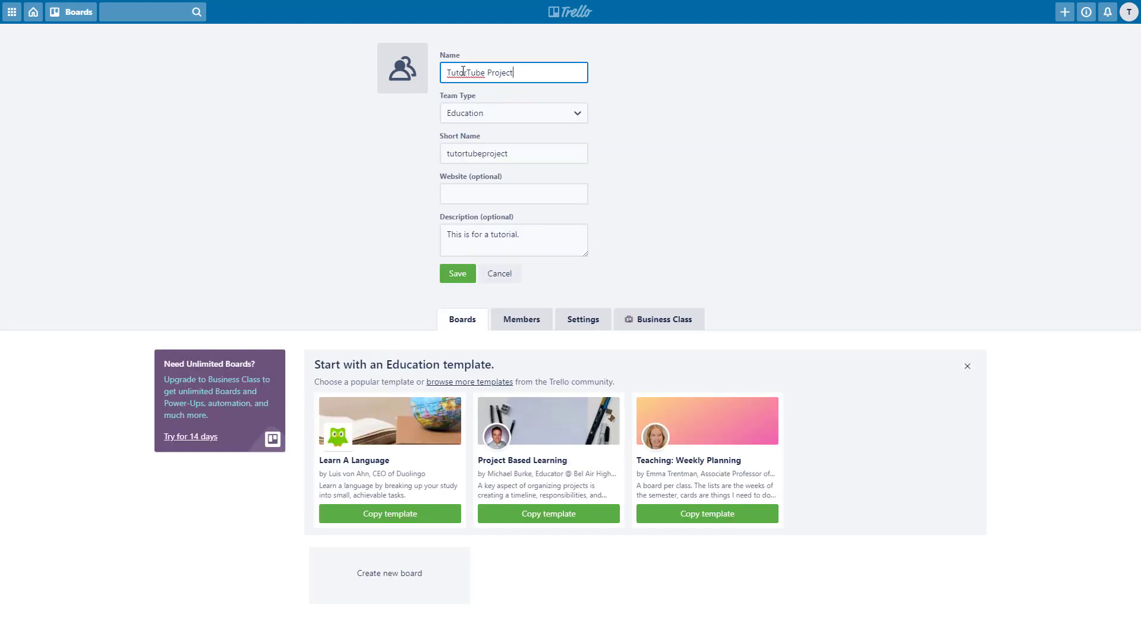
left_click_drag(458, 73, 500, 73)
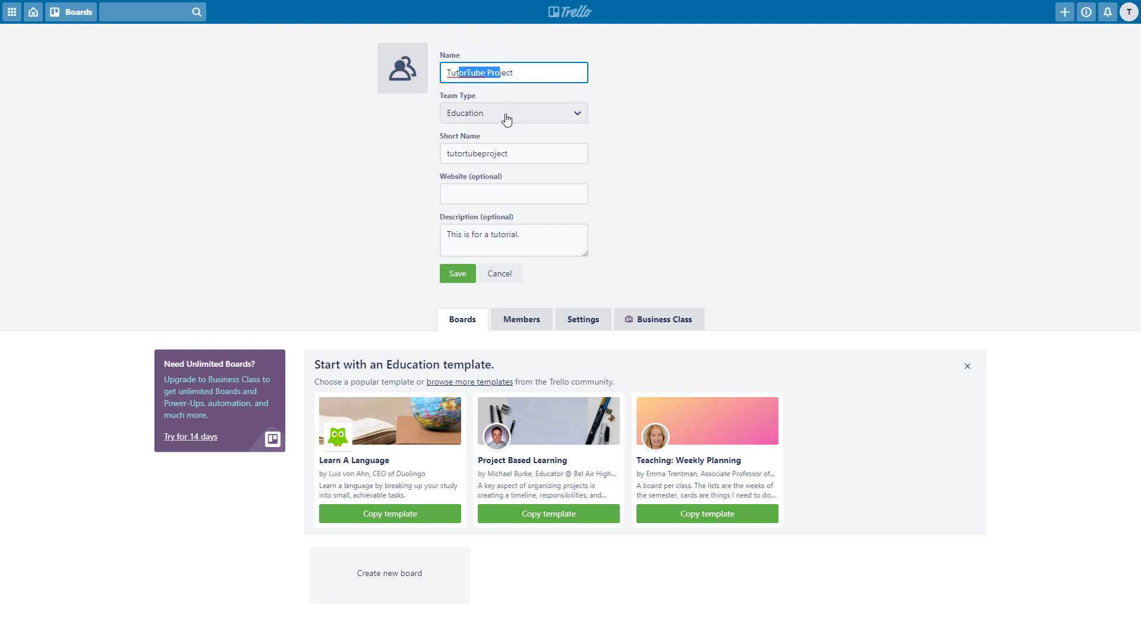
left_click(491, 191)
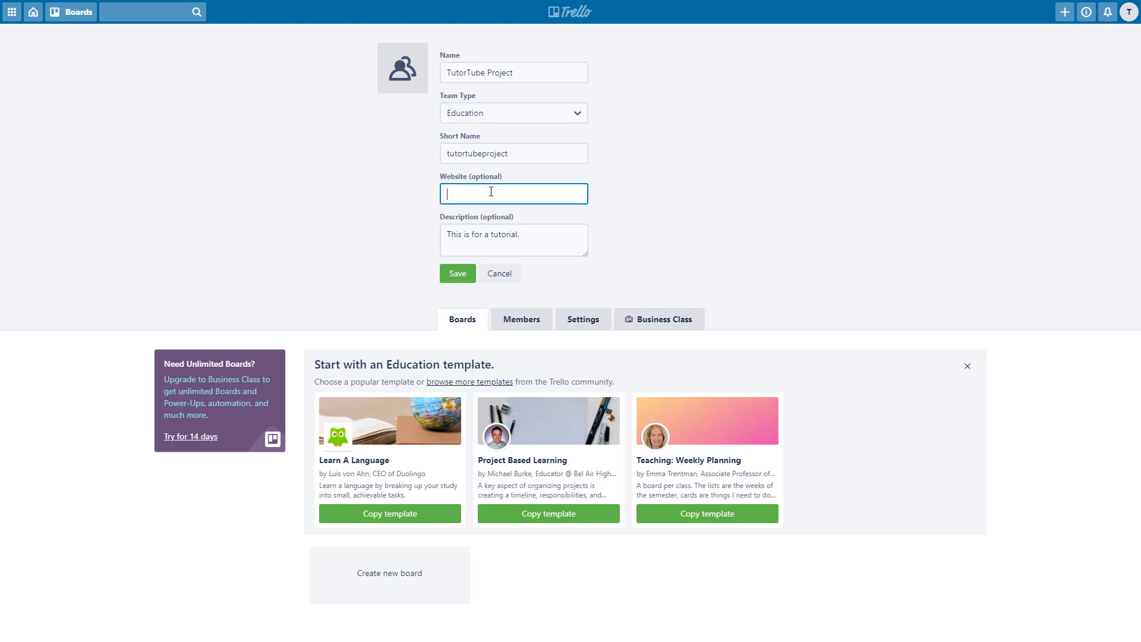
left_click(458, 273)
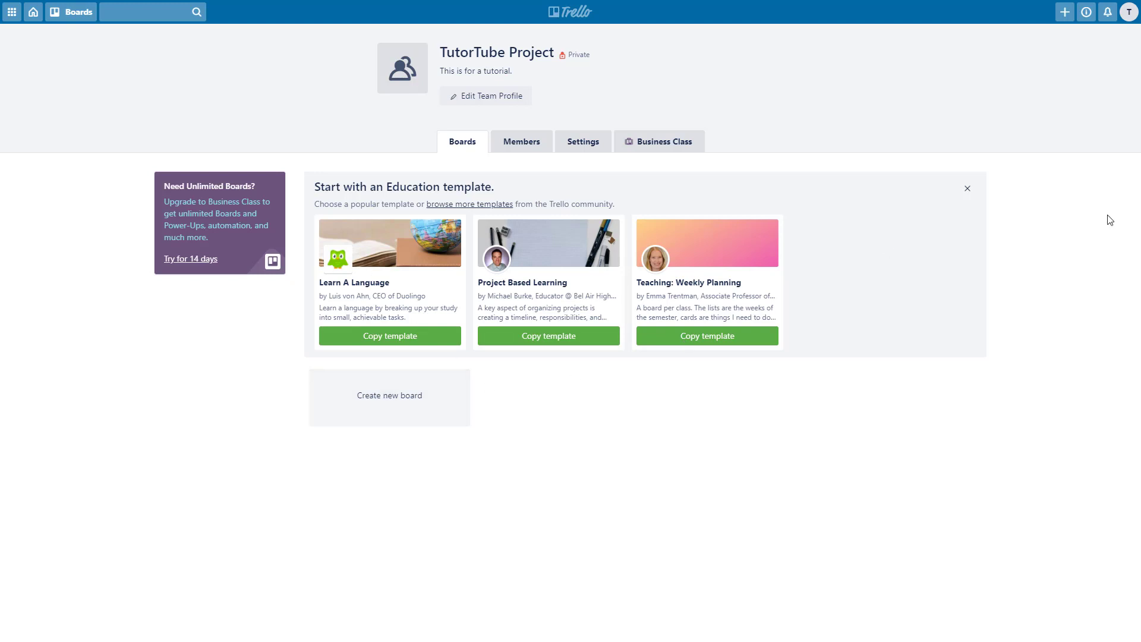
- Dismiss the Education template suggestions and review the team's members, settings and Business Class pages
left_click(967, 189)
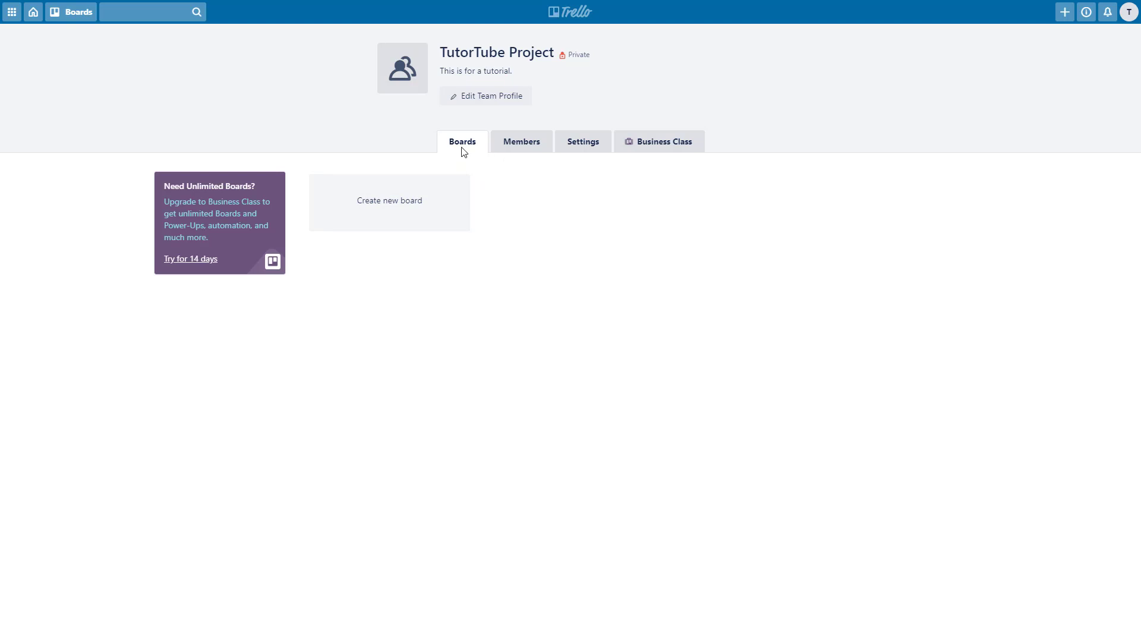
left_click(504, 146)
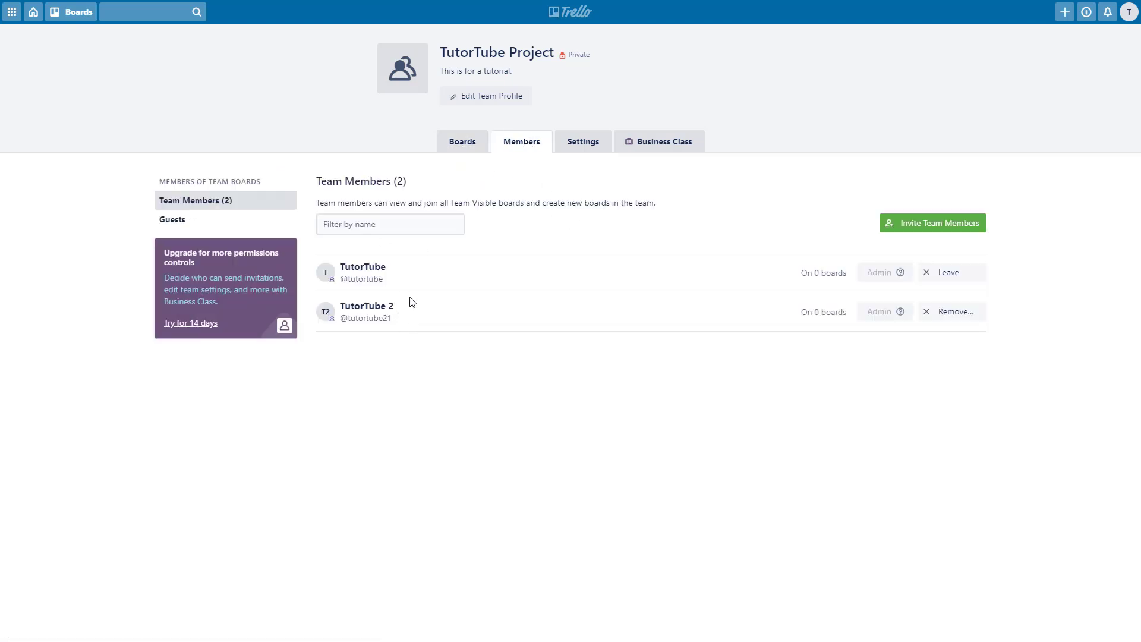
left_click(583, 146)
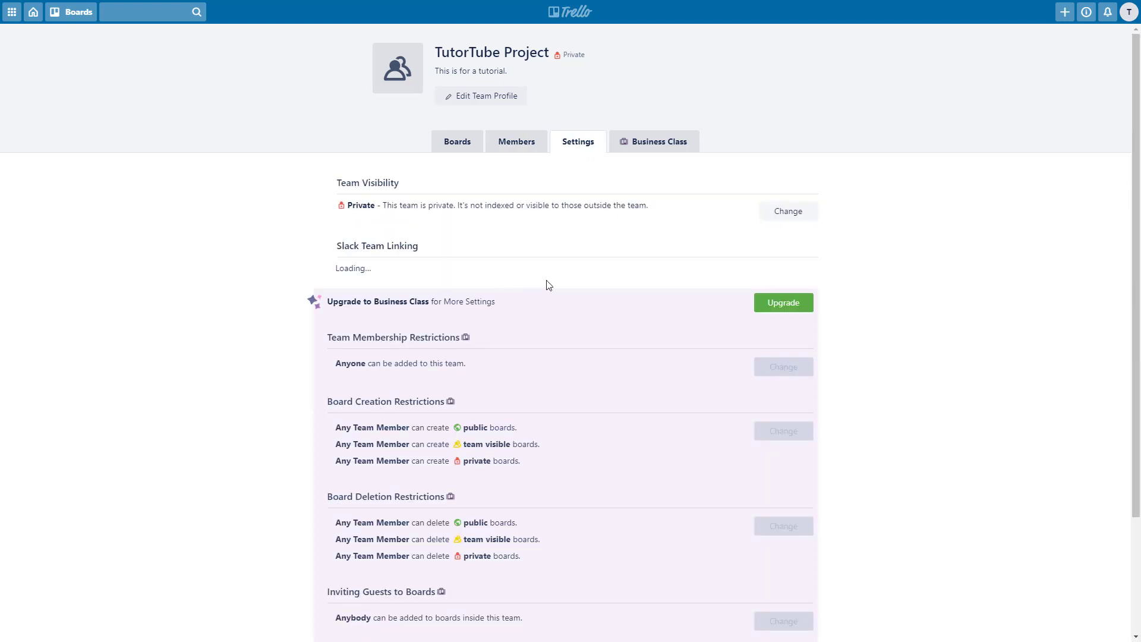
left_click(657, 149)
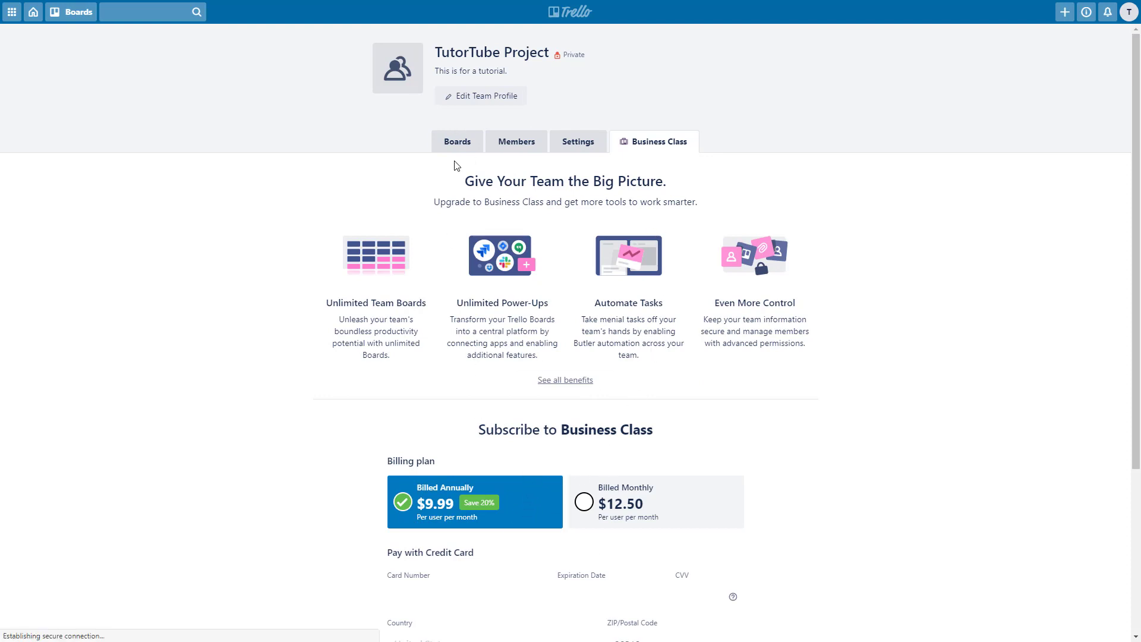
- Start a new board in the TutorTube Project team, titled Team Board, with the plain orange background
left_click(468, 144)
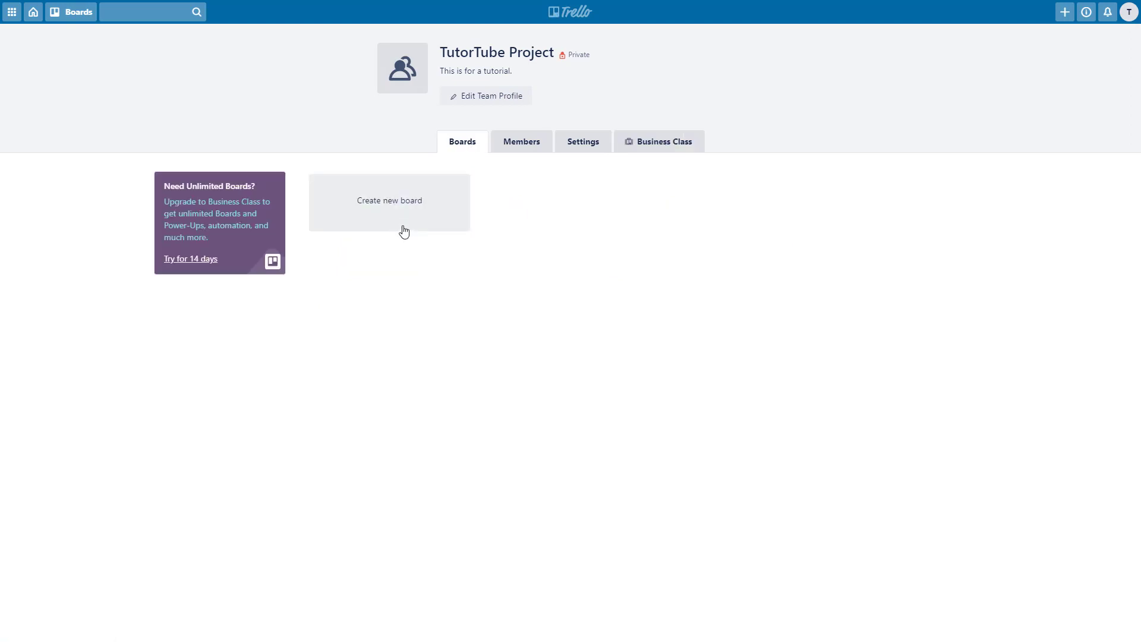
left_click(386, 202)
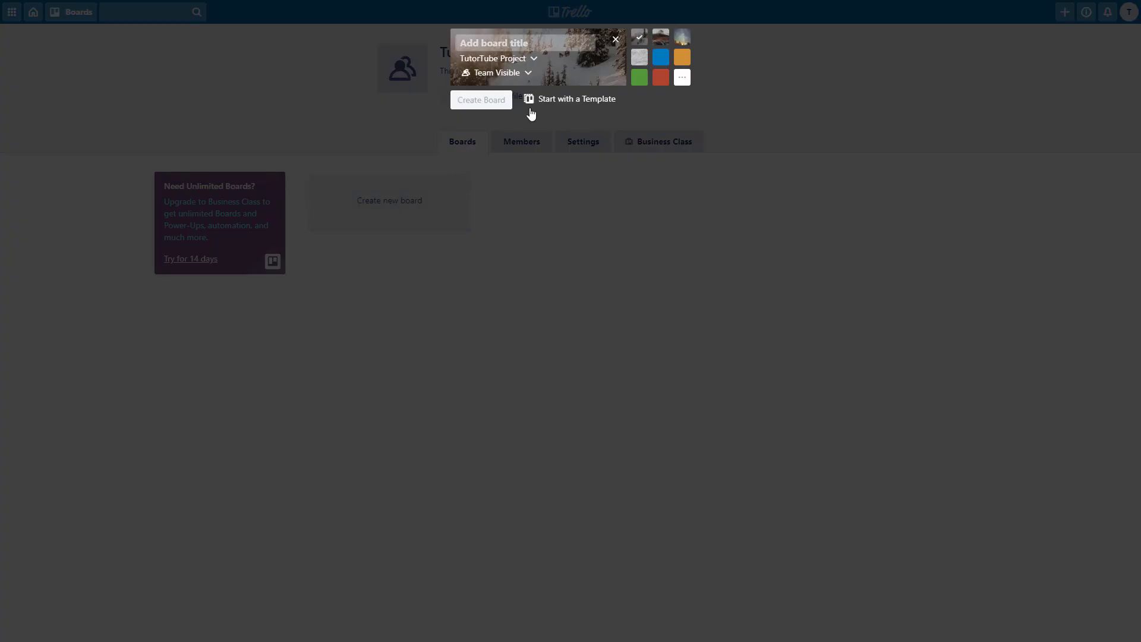
left_click(512, 42)
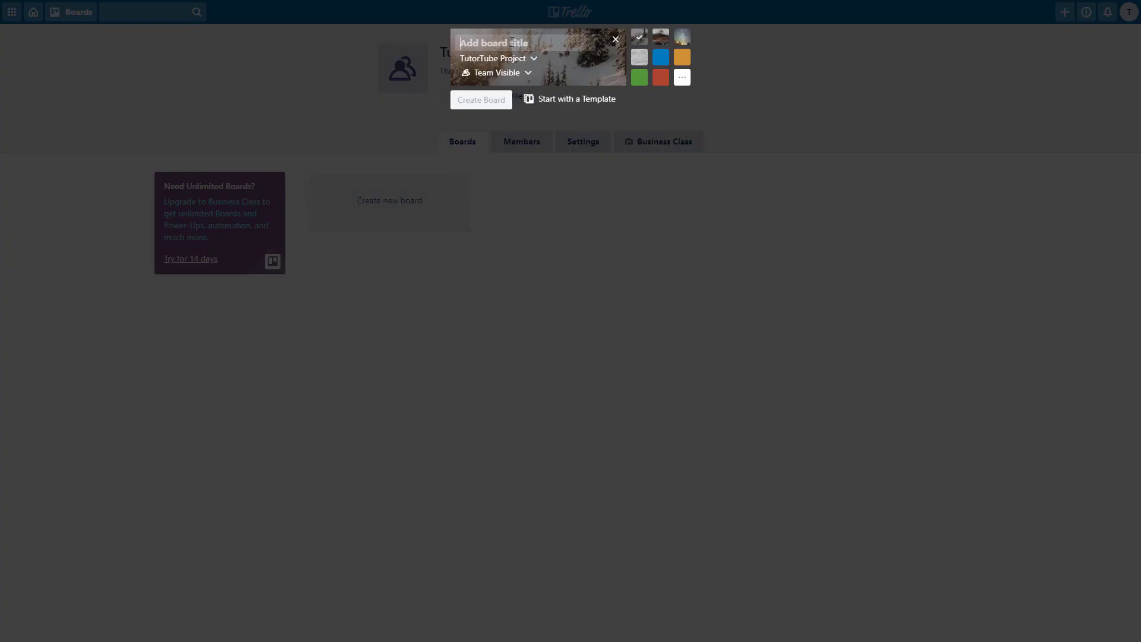
type("Team Bpoard")
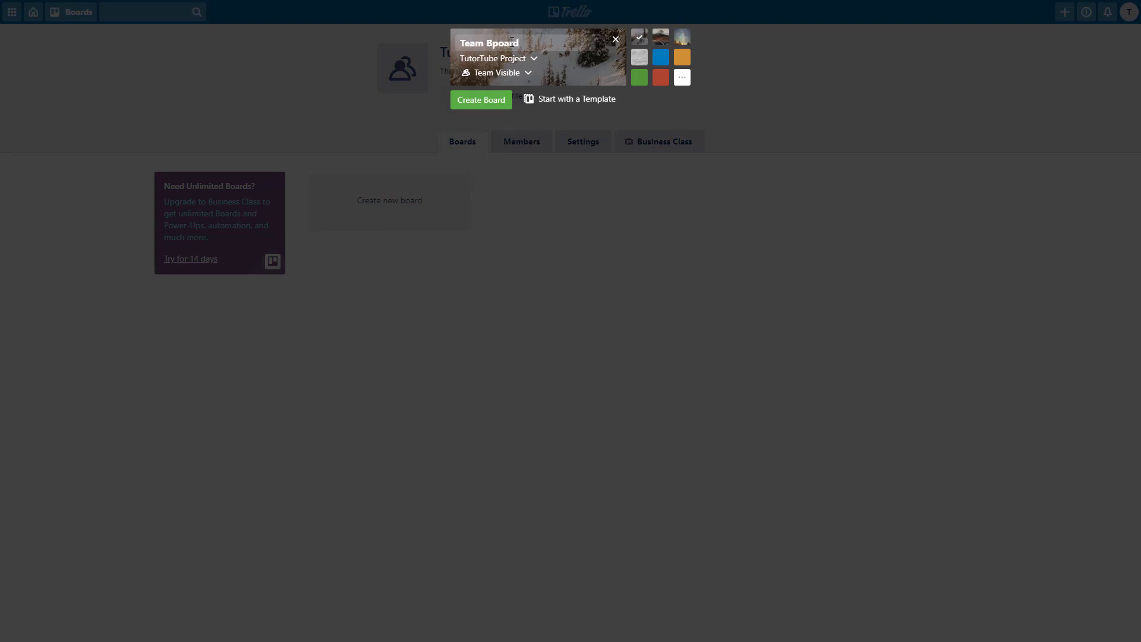
key("BackSpace")
key("BackSpace")
key("BackSpace")
key("BackSpace")
key("BackSpace")
type("oard")
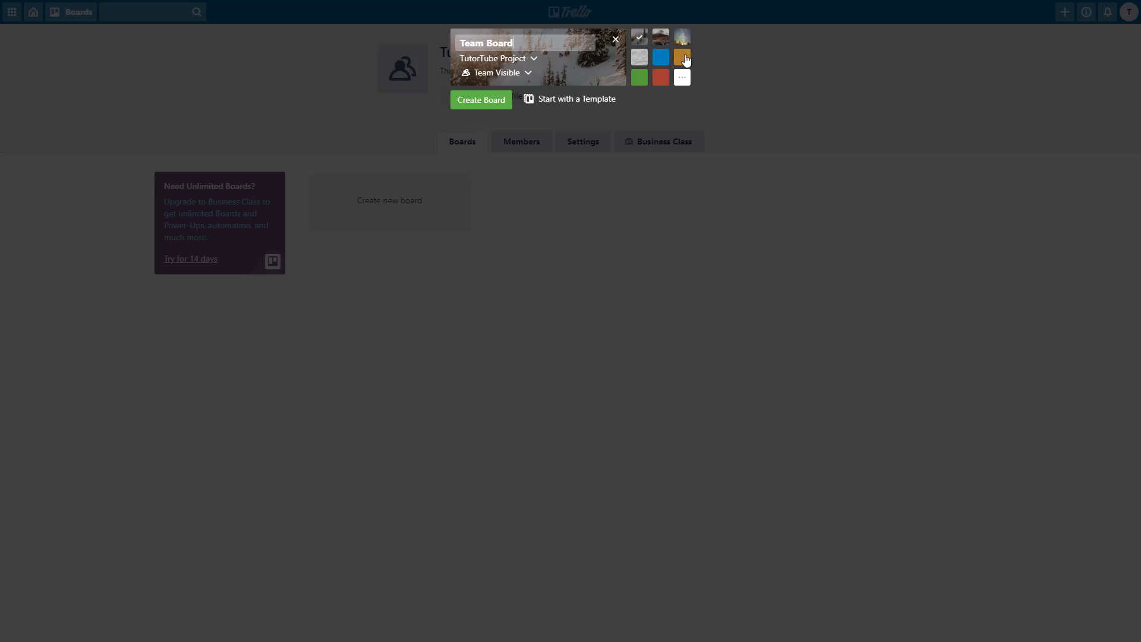
left_click(683, 58)
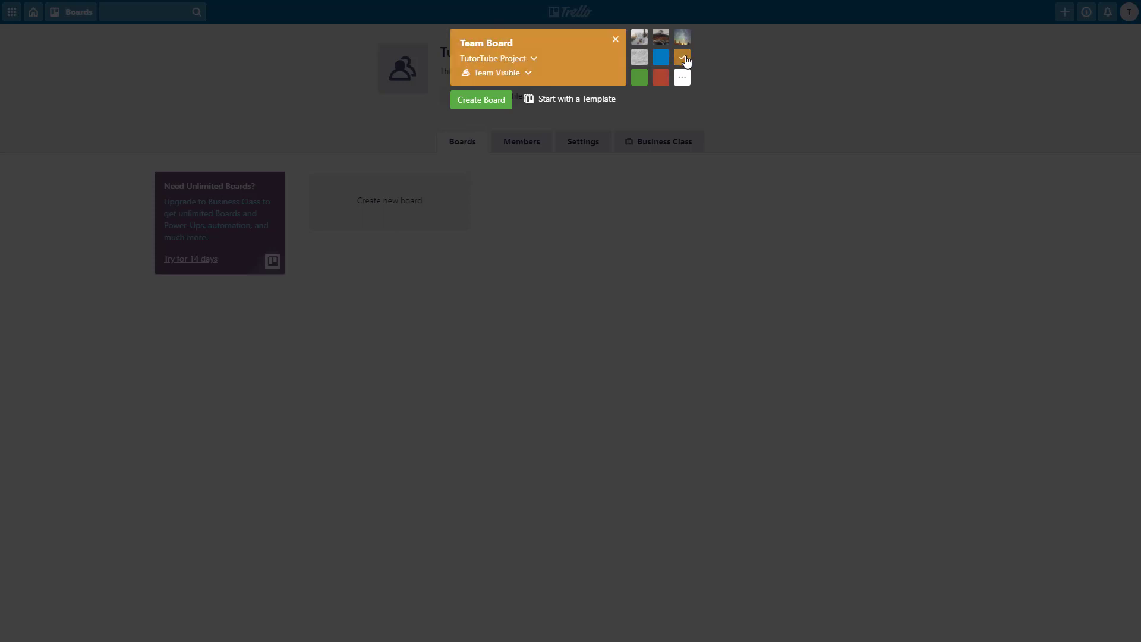
- Choose Team as the new board's visibility and create the board
left_click(526, 74)
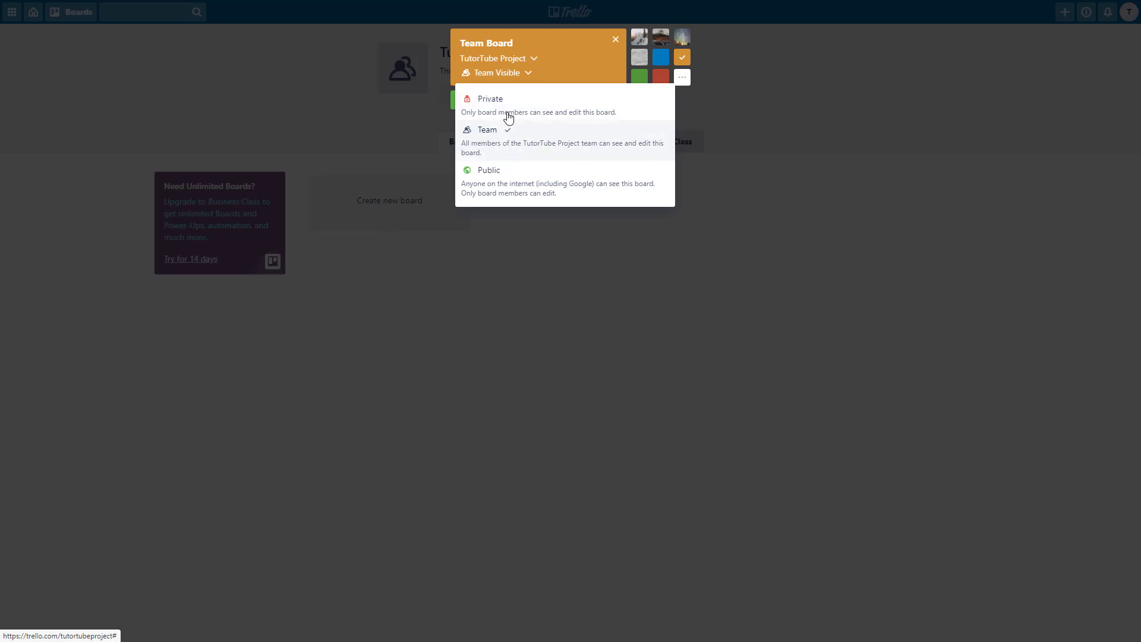
left_click(505, 156)
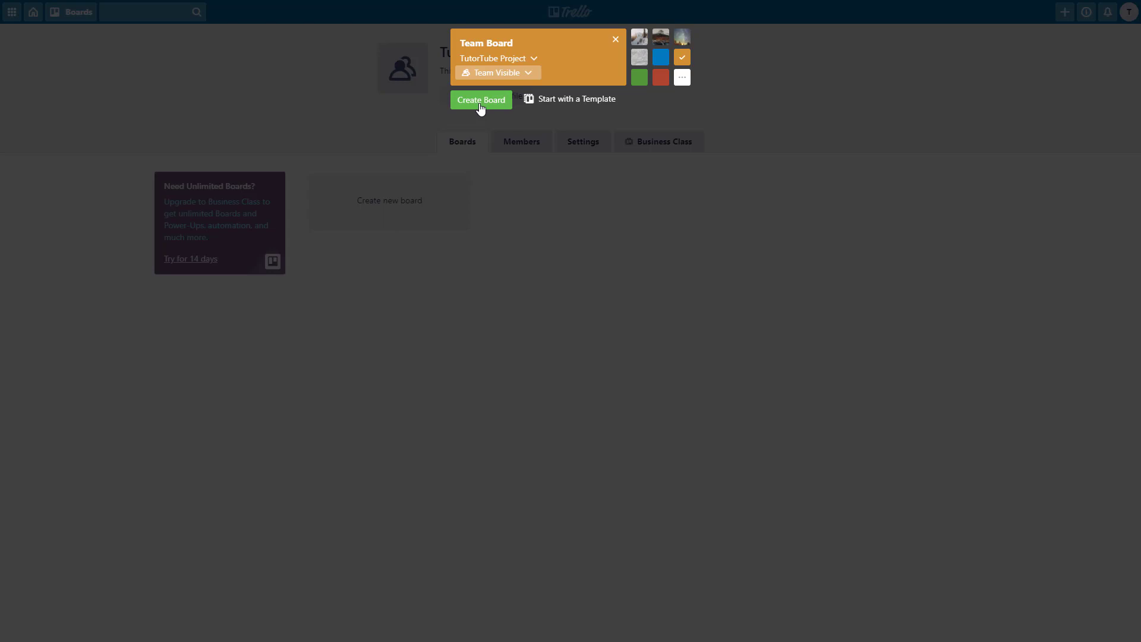
left_click_drag(480, 107, 479, 102)
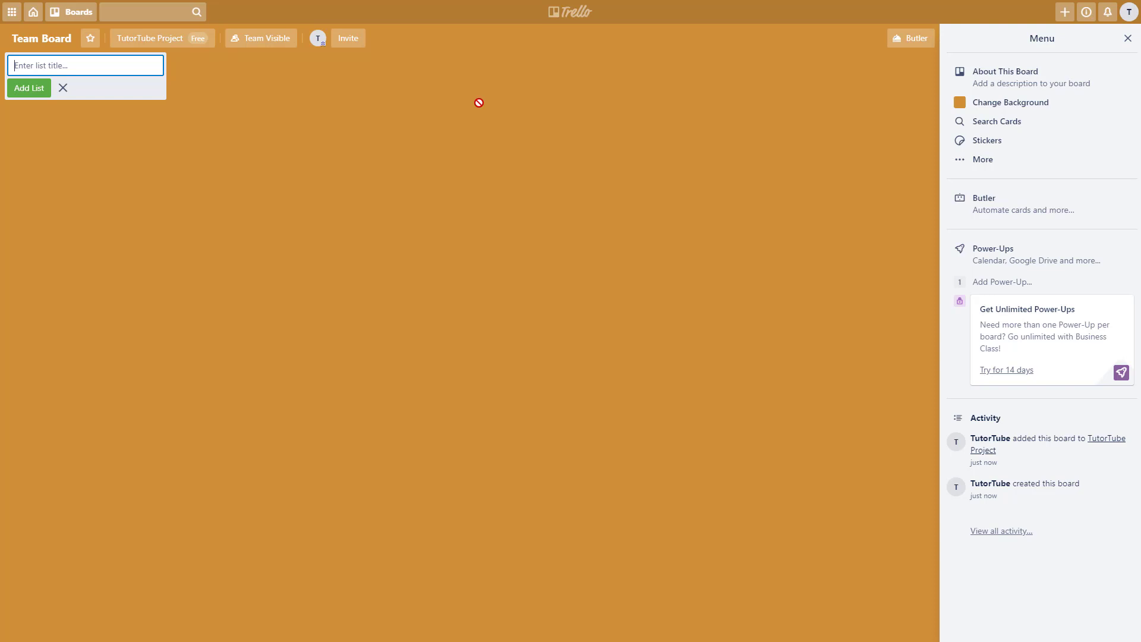
- Examine which teams Team Board can be assigned to and which visibility options it offers
left_click(171, 43)
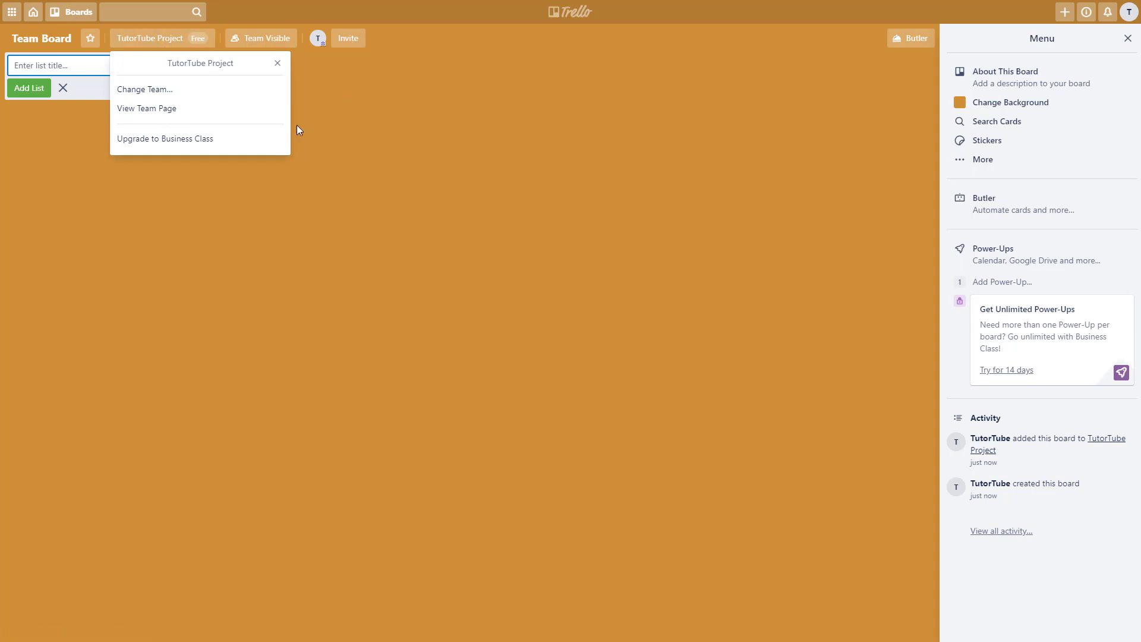
left_click(149, 89)
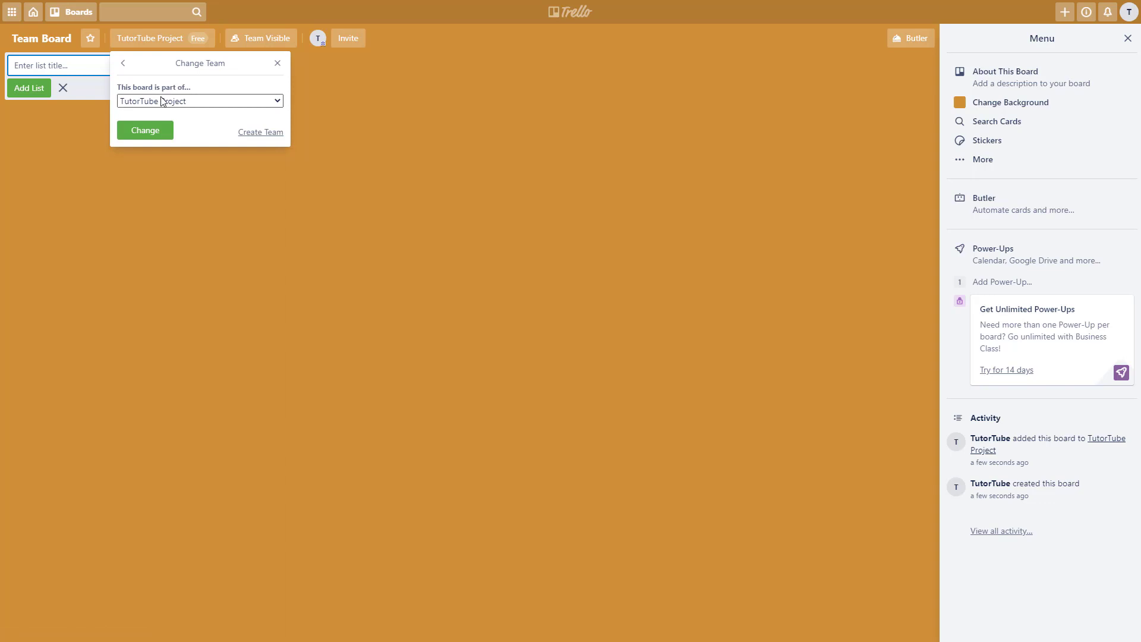
left_click(277, 102)
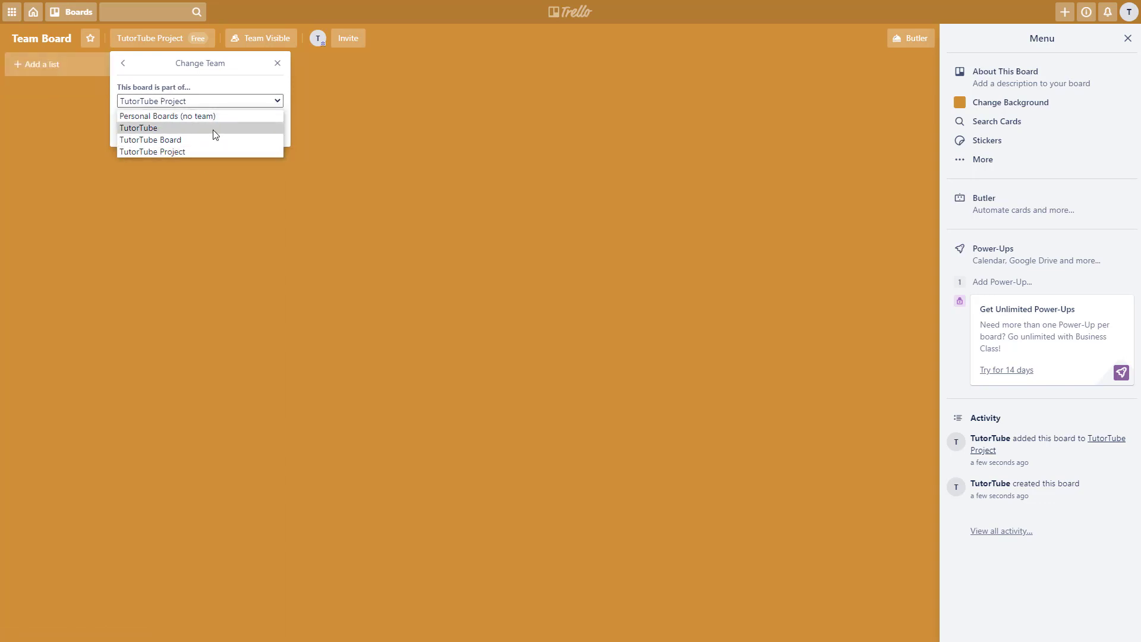
left_click(277, 69)
left_click(277, 69)
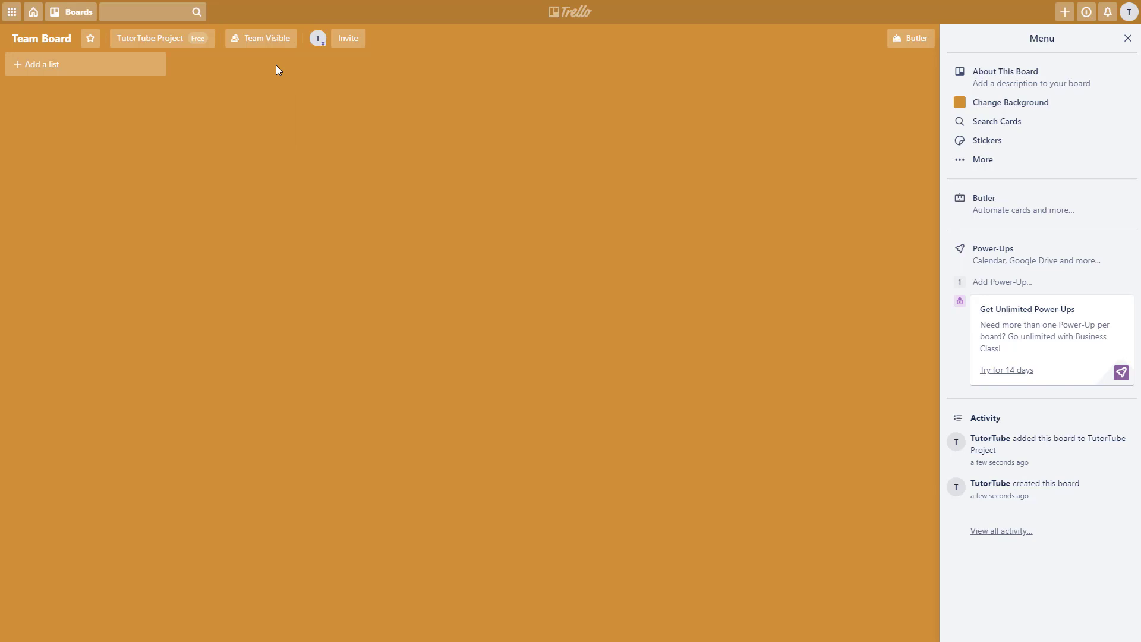
left_click(274, 40)
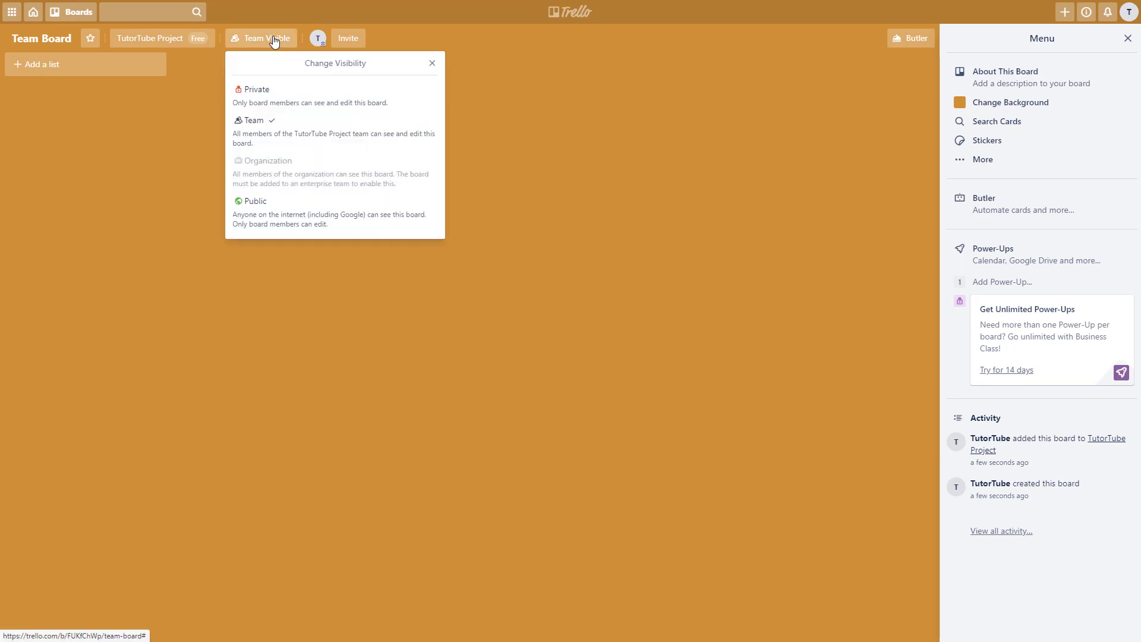
left_click(209, 119)
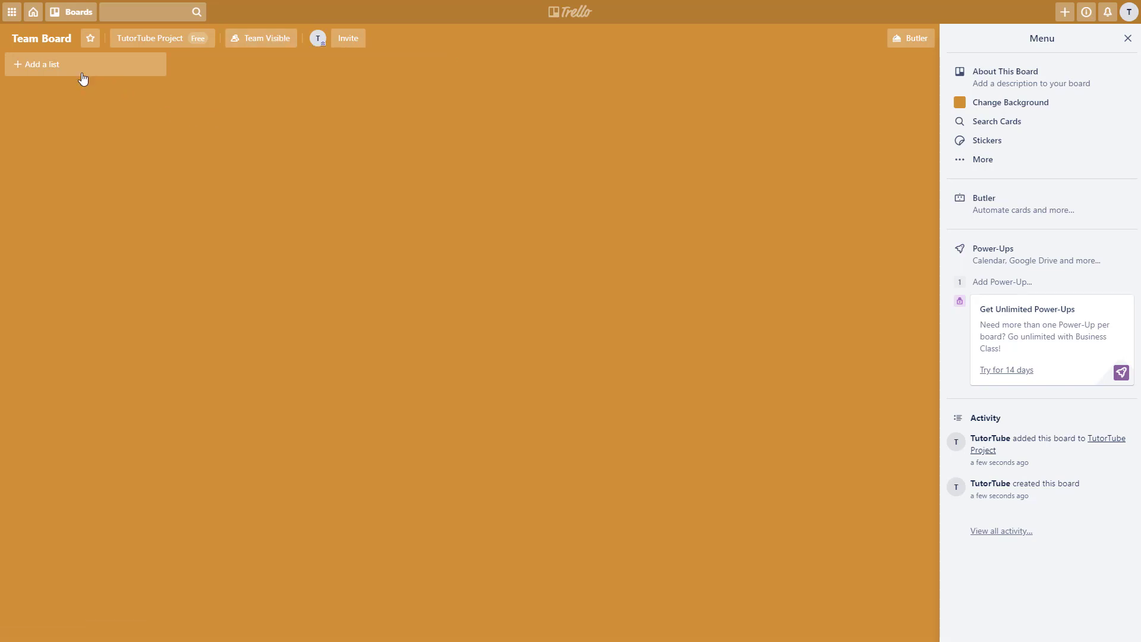
- Return to the home page and view the boards of the TutorTube, TutorTube Board and TutorTube Project teams in turn
left_click(33, 13)
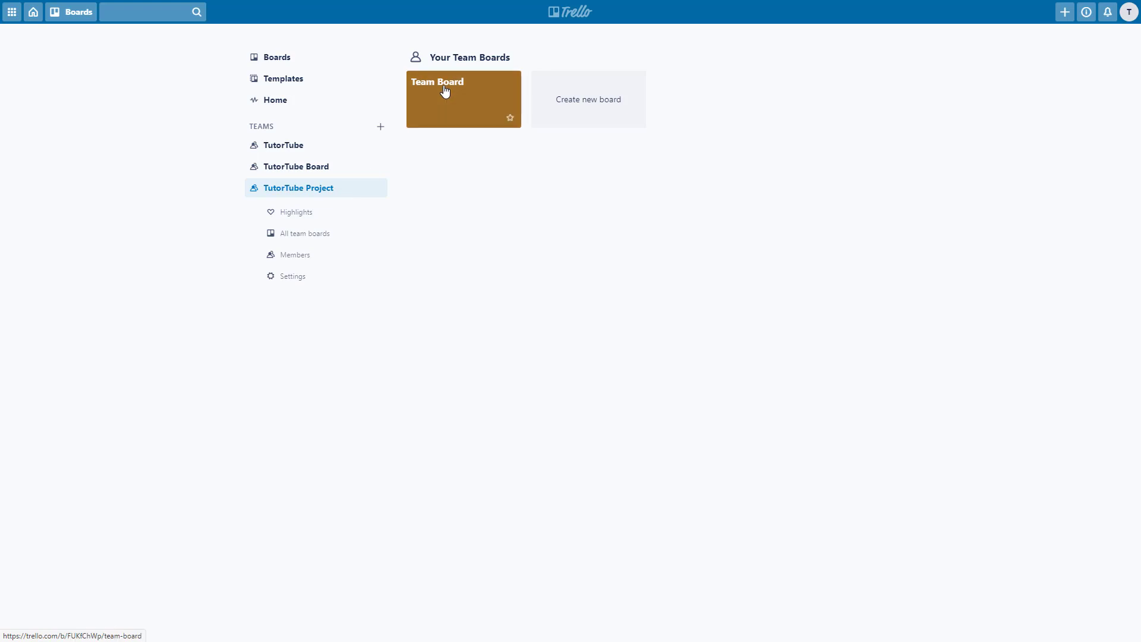
left_click(305, 153)
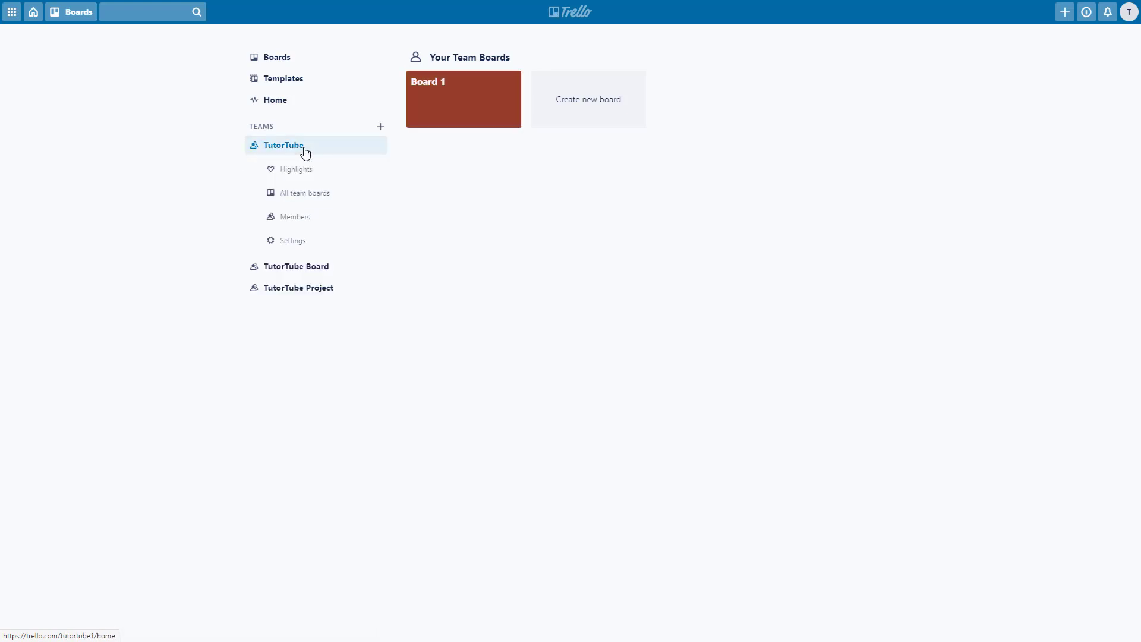
left_click(322, 268)
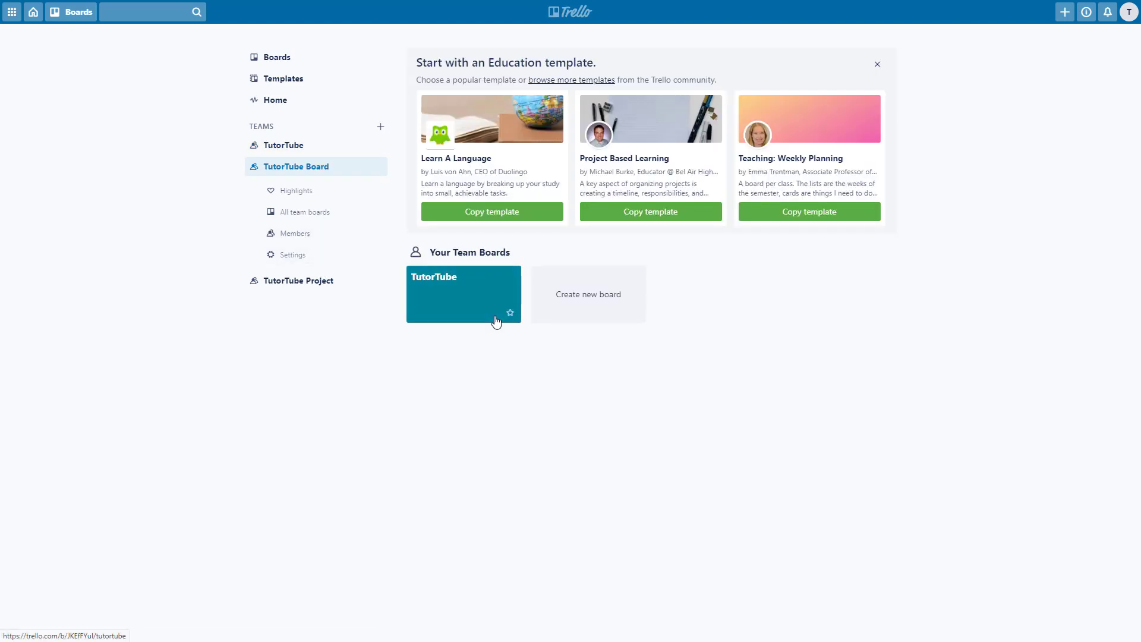
left_click(302, 290)
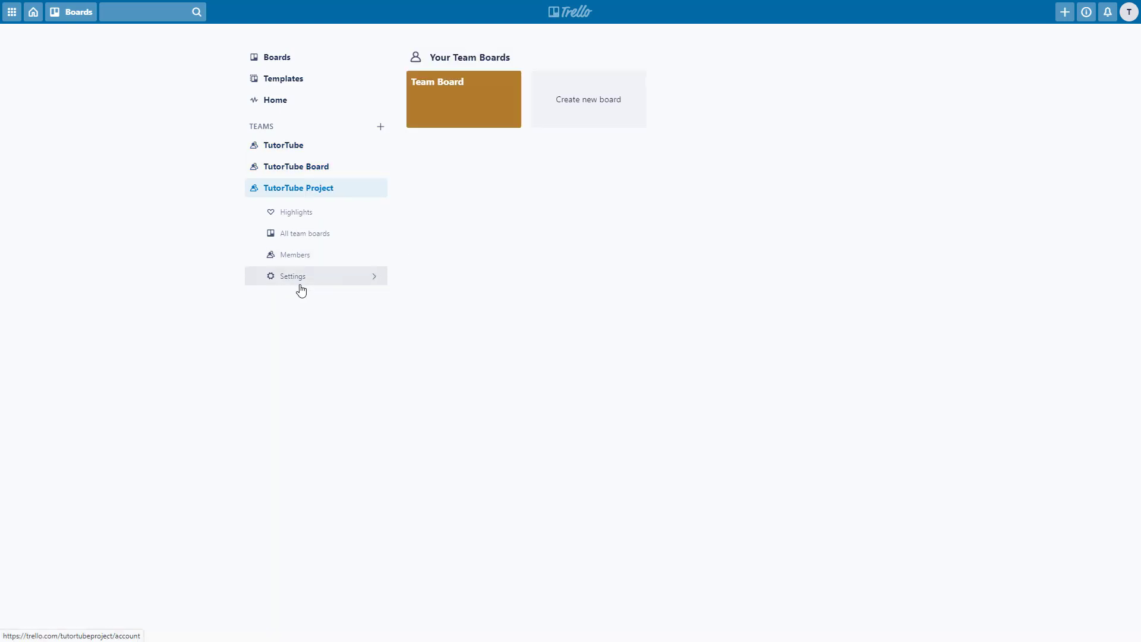
- Create a team-visible board titled Team Board 2 in the TutorTube Project team, with the plain green background
left_click(599, 108)
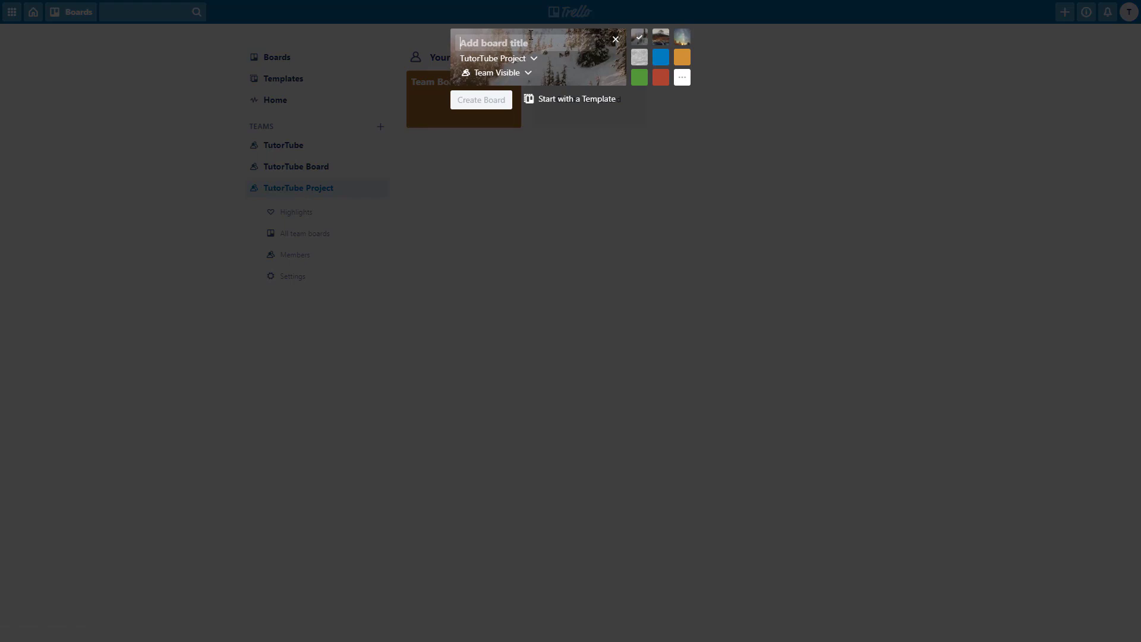
type("Team Board 2")
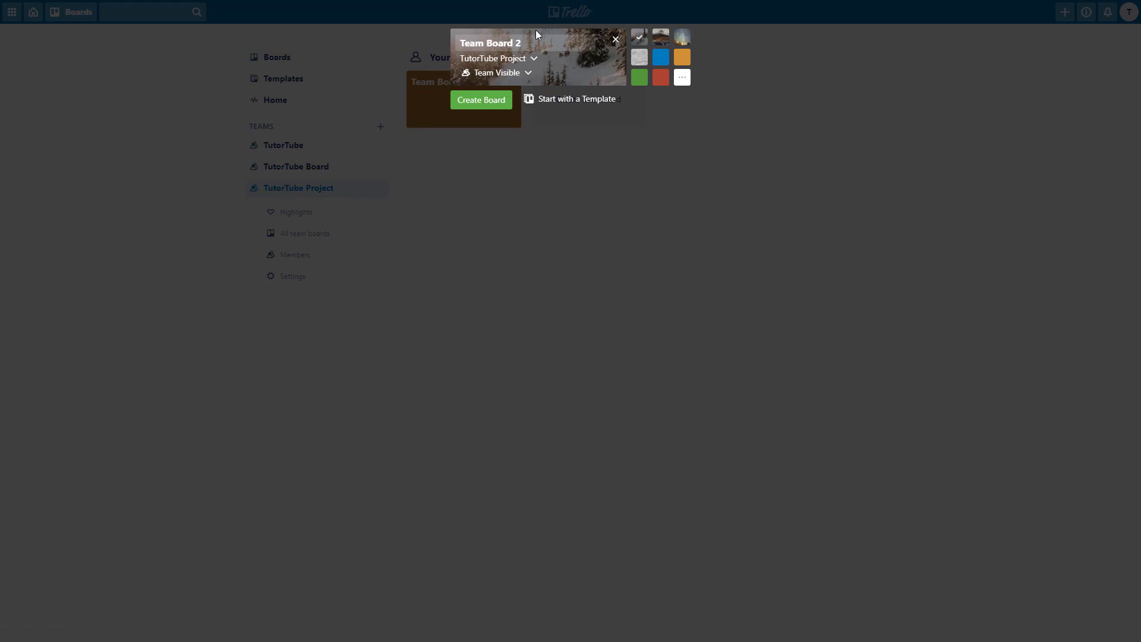
left_click(639, 79)
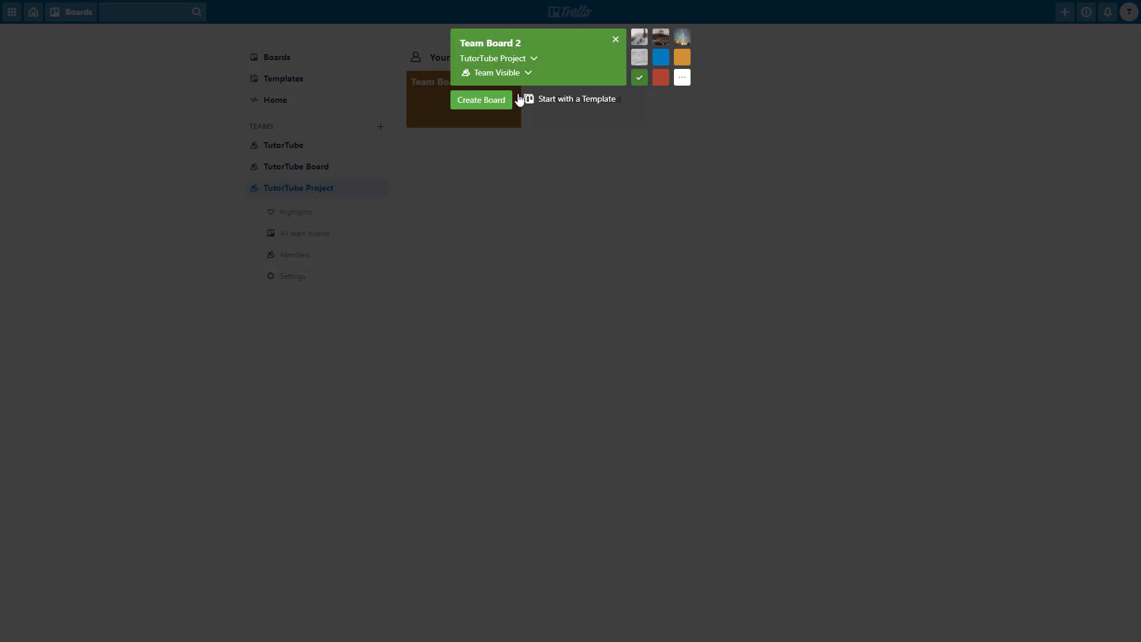
left_click(477, 100)
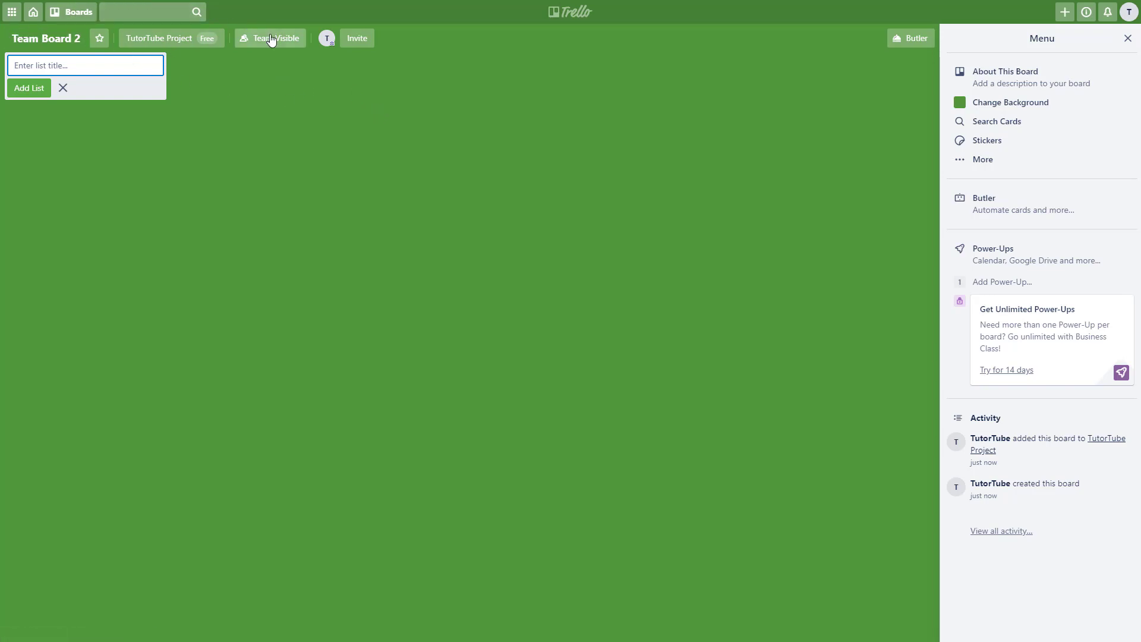
- Return to the home page and view all boards of the TutorTube Project team
left_click(57, 40)
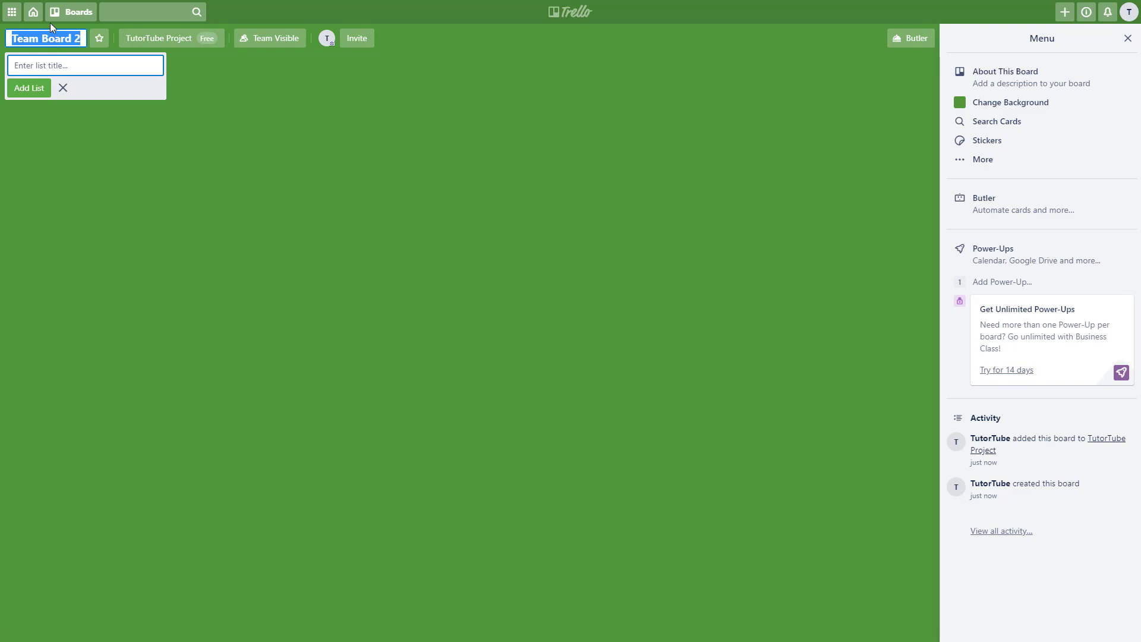
left_click(37, 14)
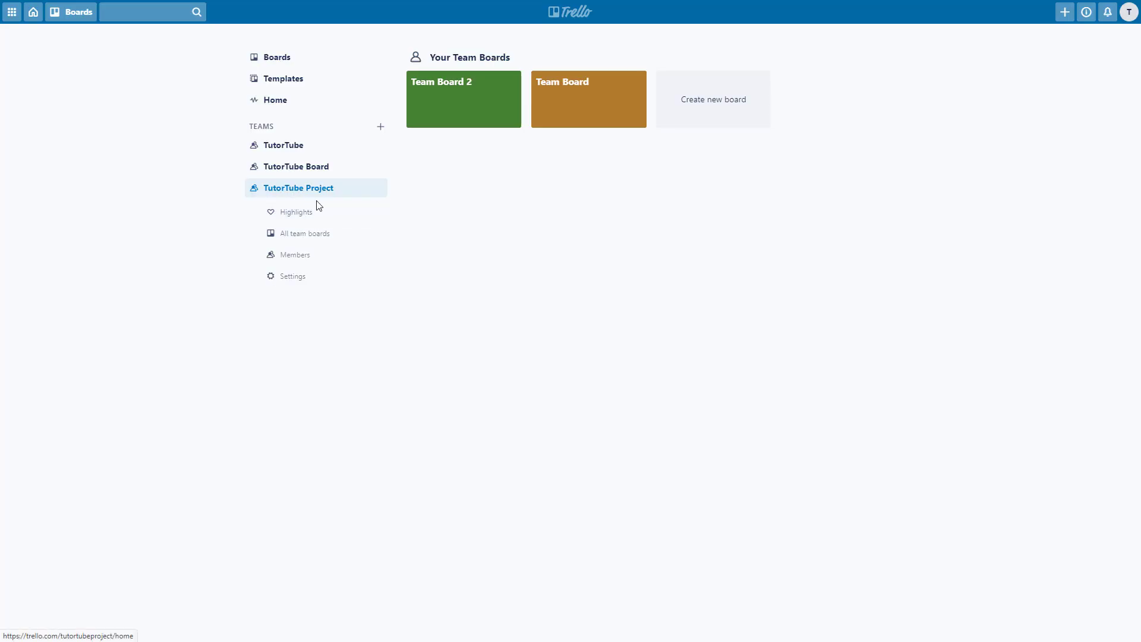
left_click(315, 235)
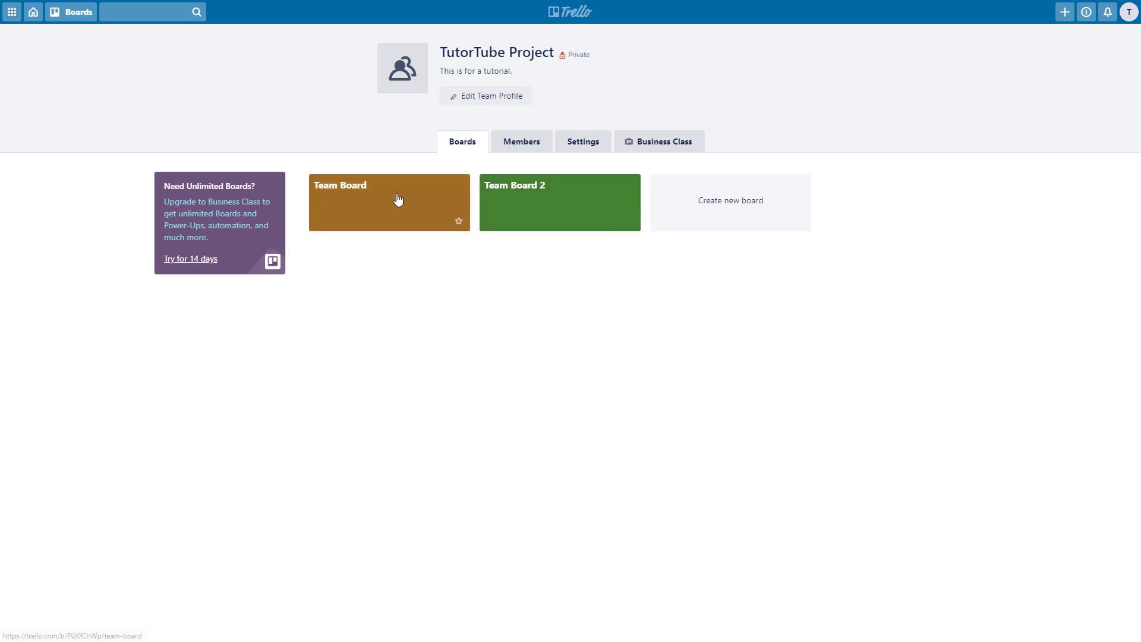
- Start a new team board titled Board 3, then choose to start with a template instead
left_click(730, 203)
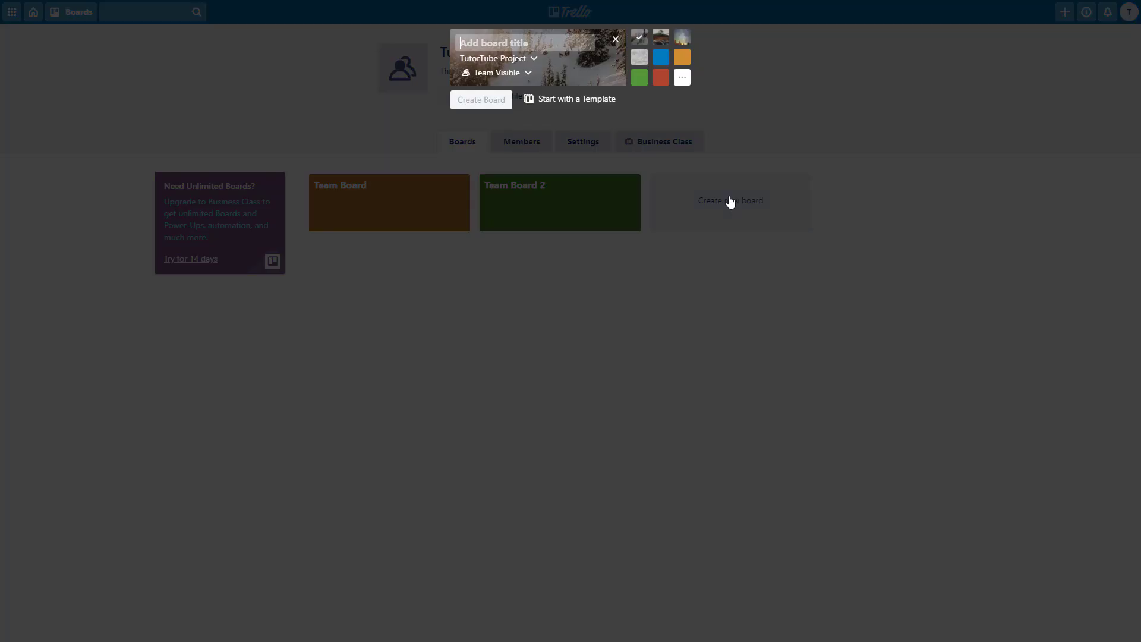
type("Board 3")
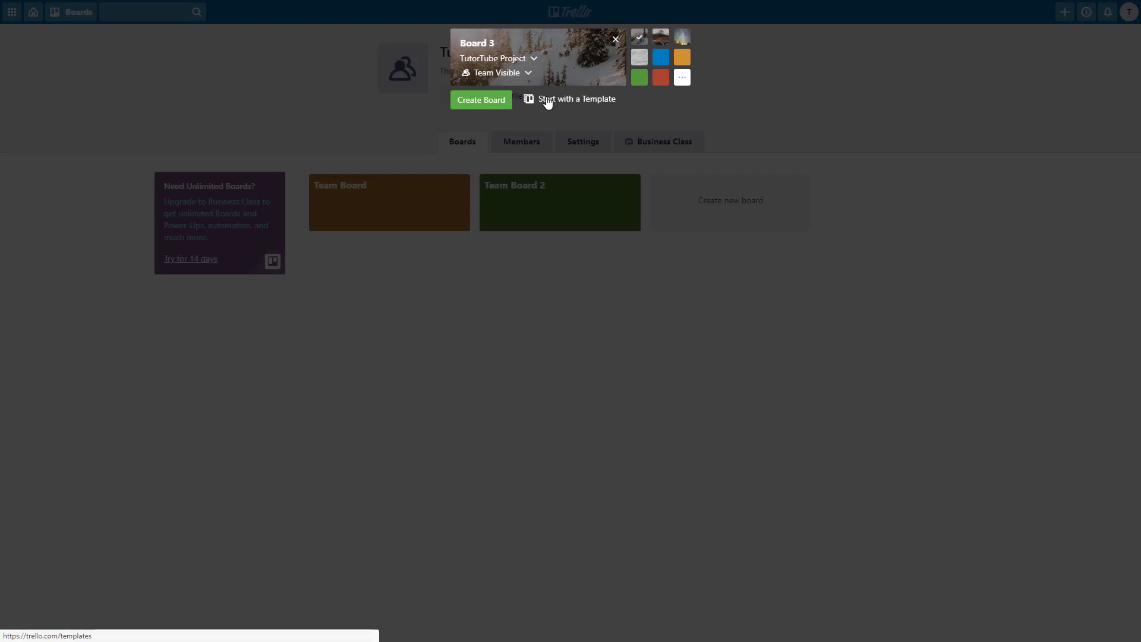
left_click(602, 109)
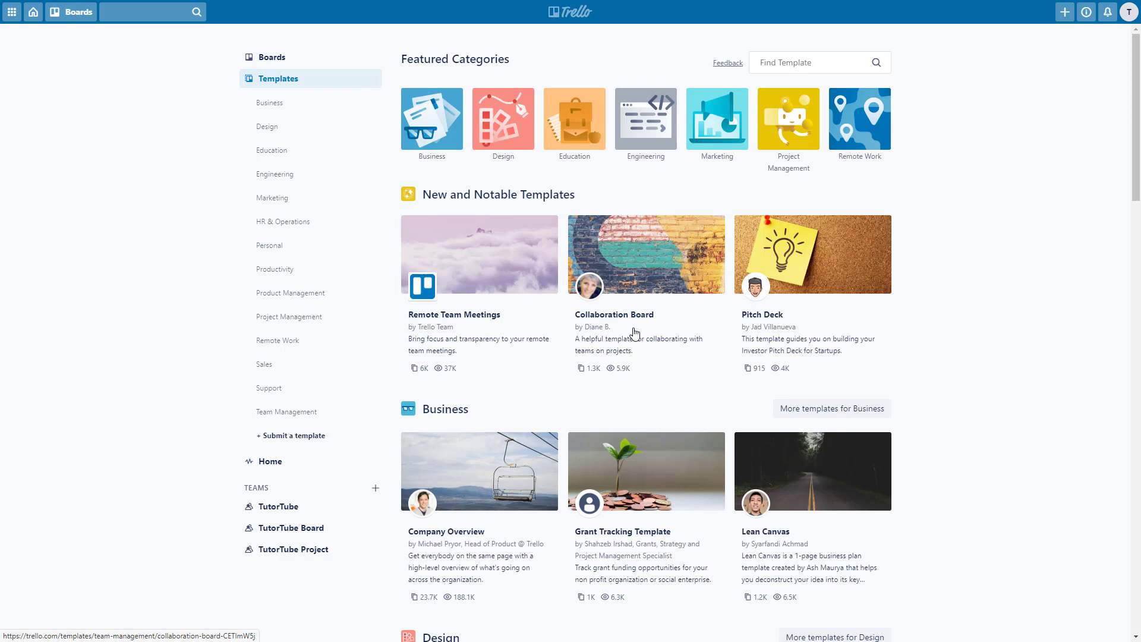
- Create a board from the Design Sprint template in the Design category, keeping its title and cards
left_click(500, 118)
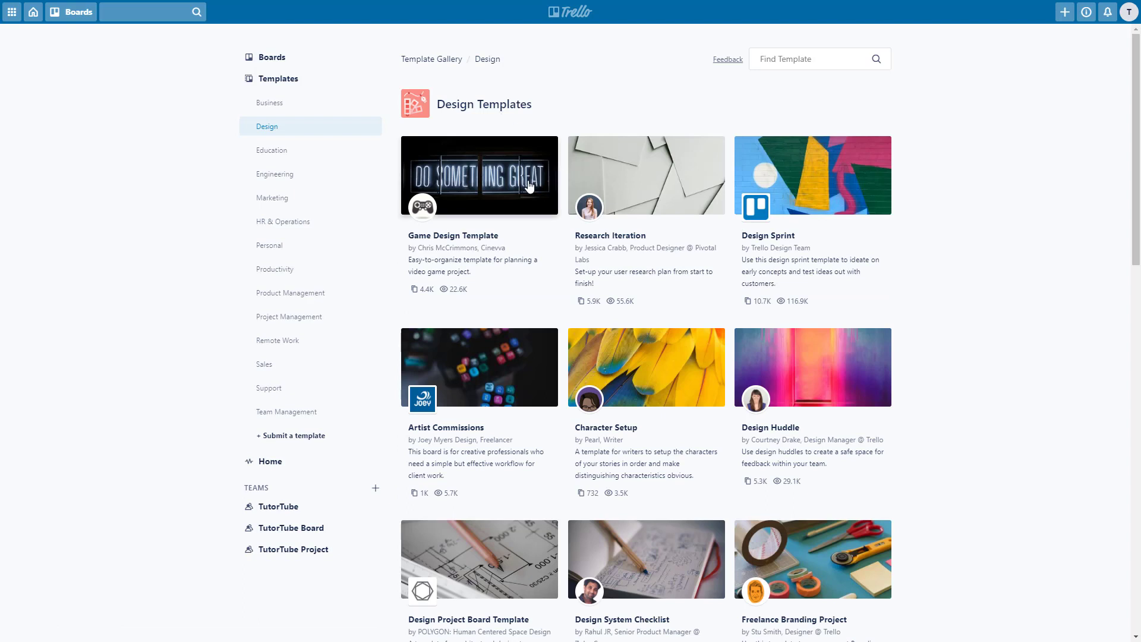
left_click(846, 182)
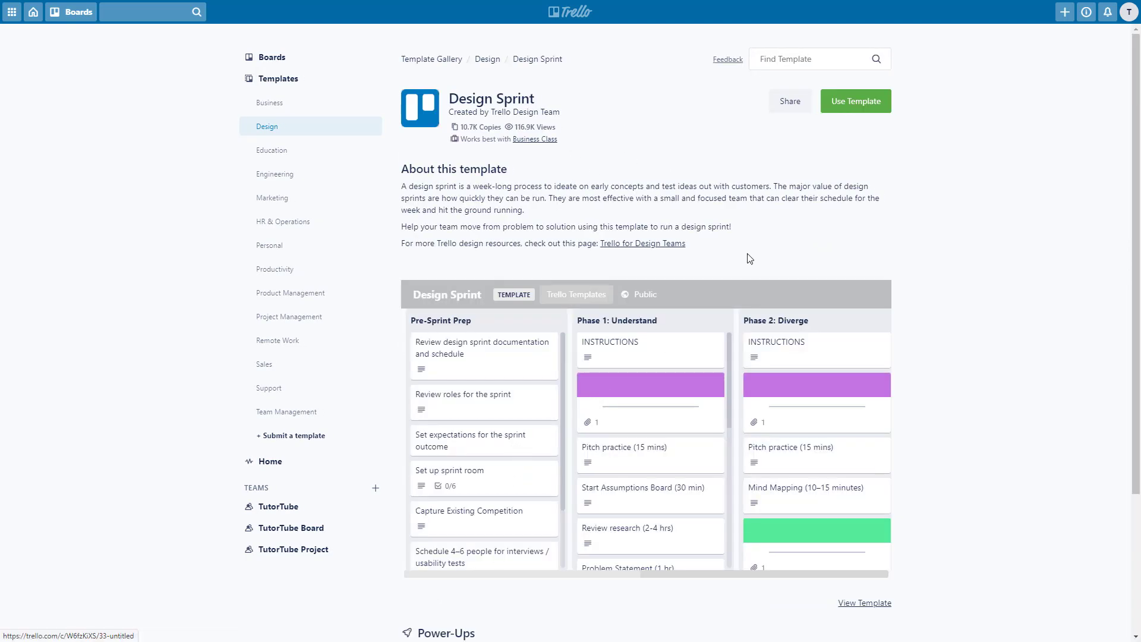
left_click(847, 102)
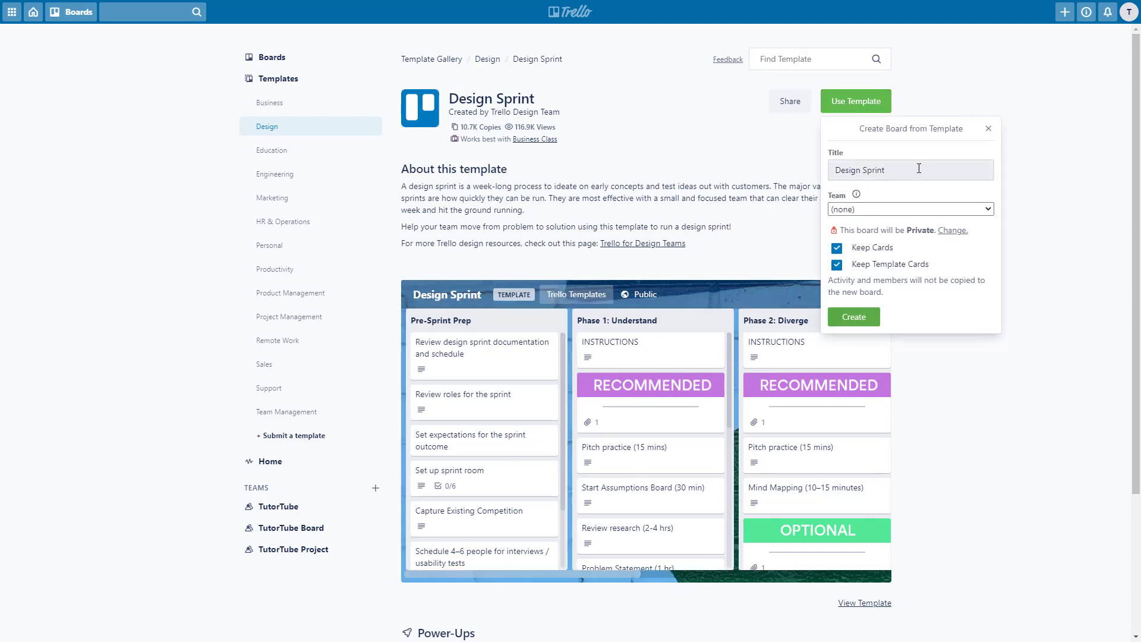
left_click(869, 319)
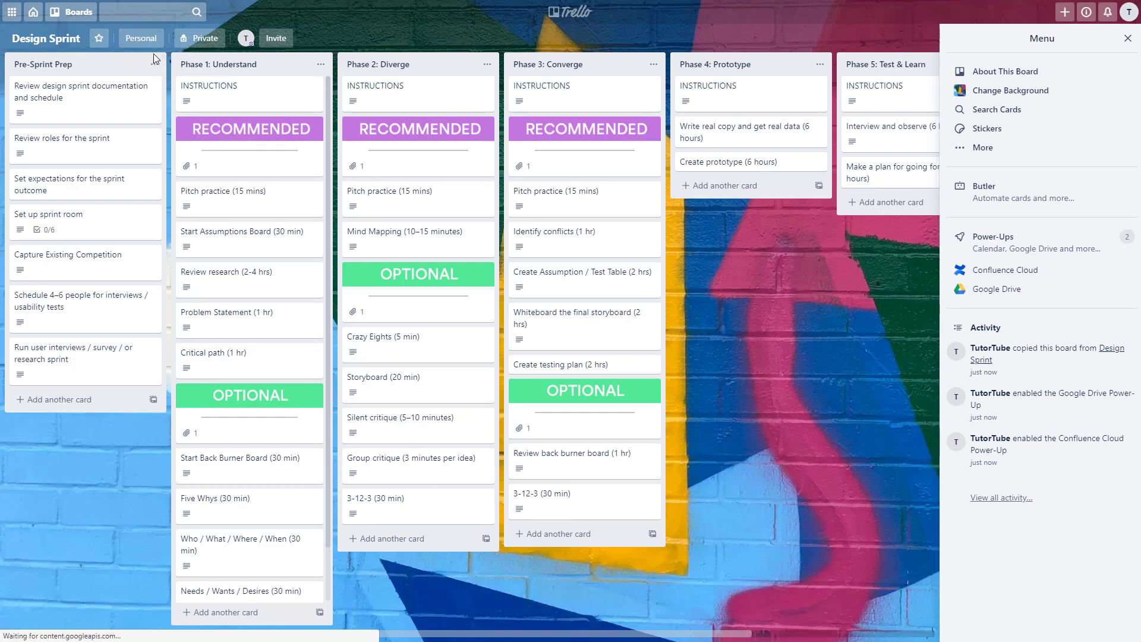
- Try to assign the Design Sprint board to the TutorTube Project team
left_click(201, 38)
left_click(226, 138)
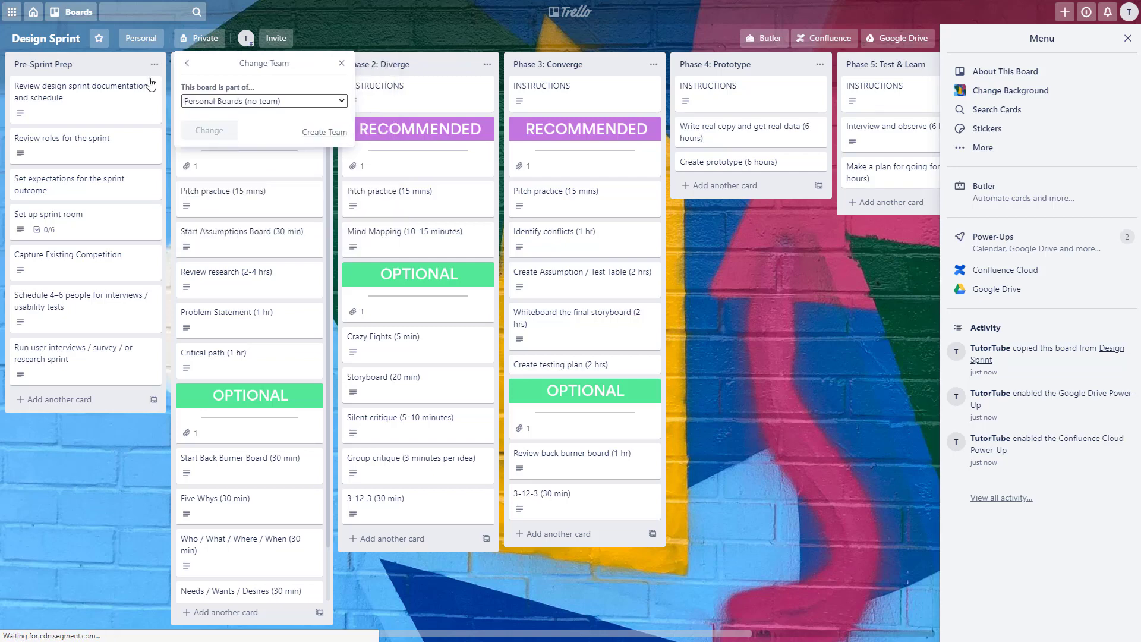
left_click(249, 102)
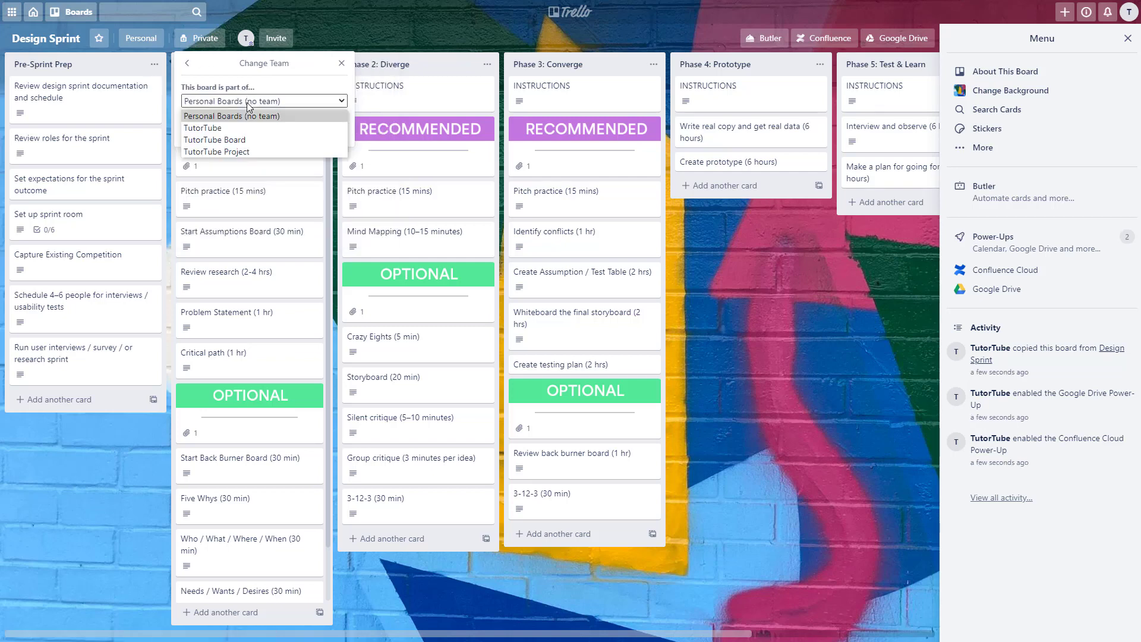
left_click(234, 151)
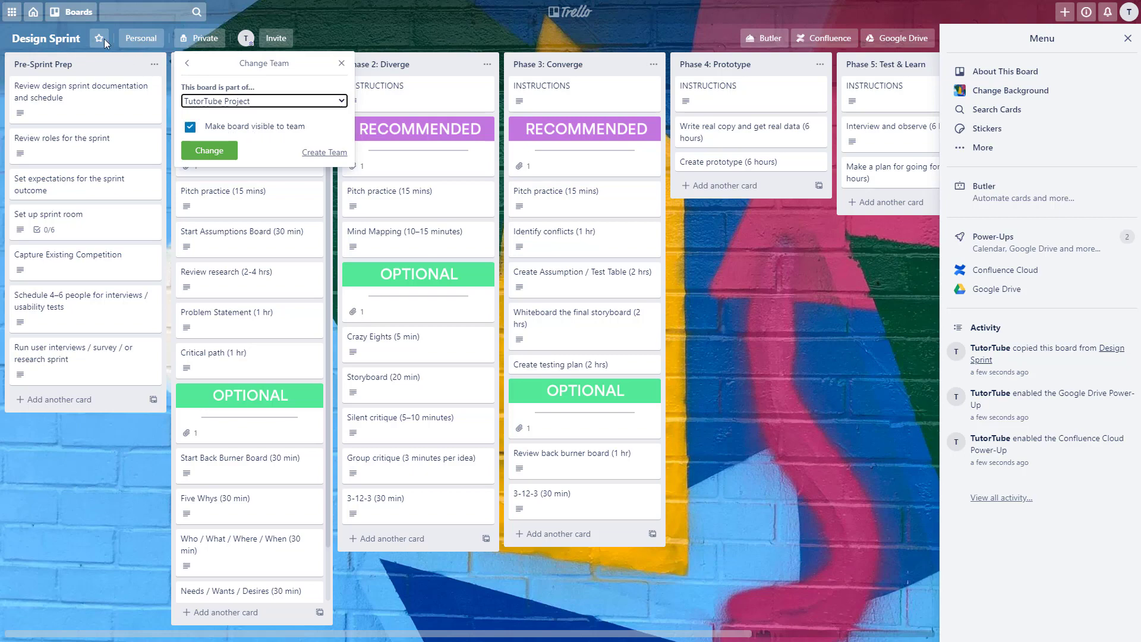
- Check the TutorTube Project team's boards and the full boards overview for the Design Sprint board
left_click(31, 19)
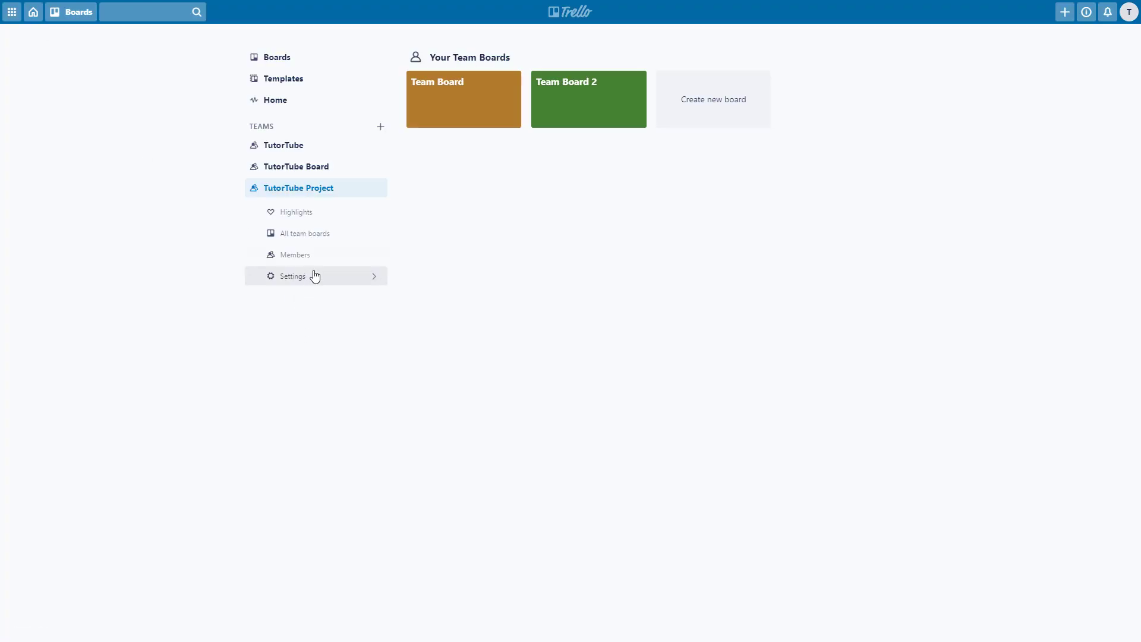
left_click(317, 173)
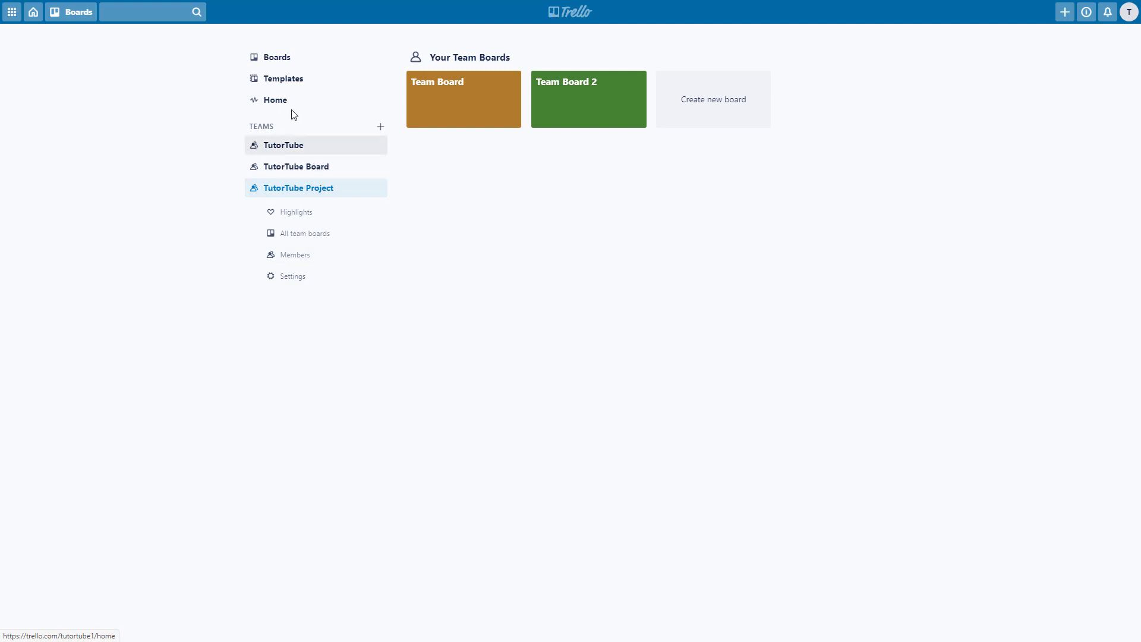
left_click(288, 67)
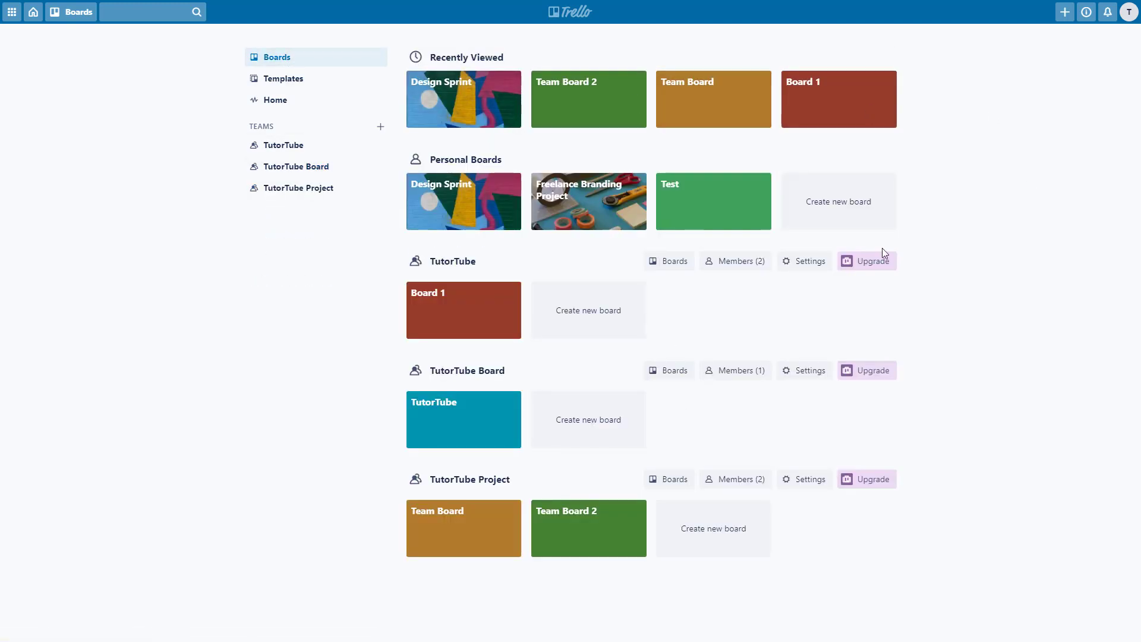
left_click(305, 188)
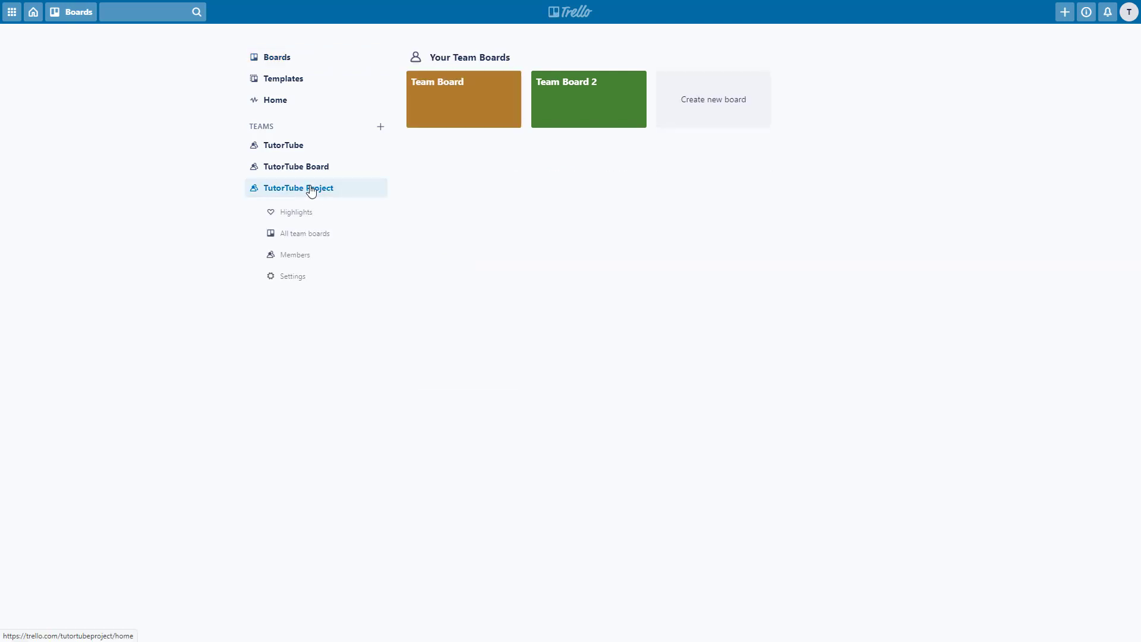
left_click(287, 65)
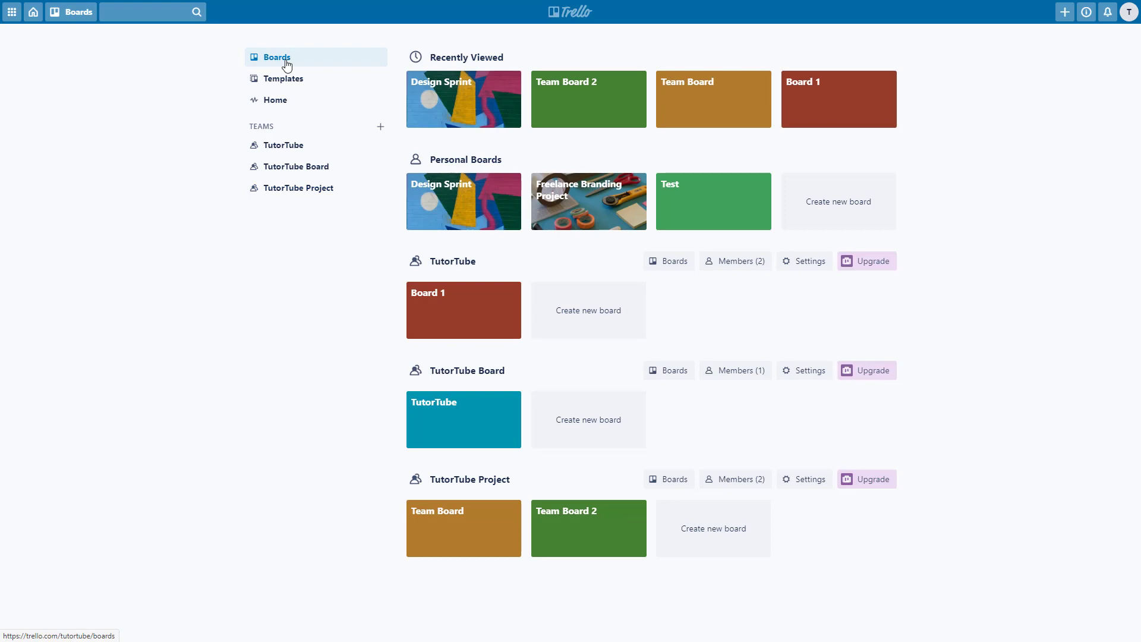
- Reopen the Design Sprint board and move it to the TutorTube Project team, making it visible to the team
left_click(476, 91)
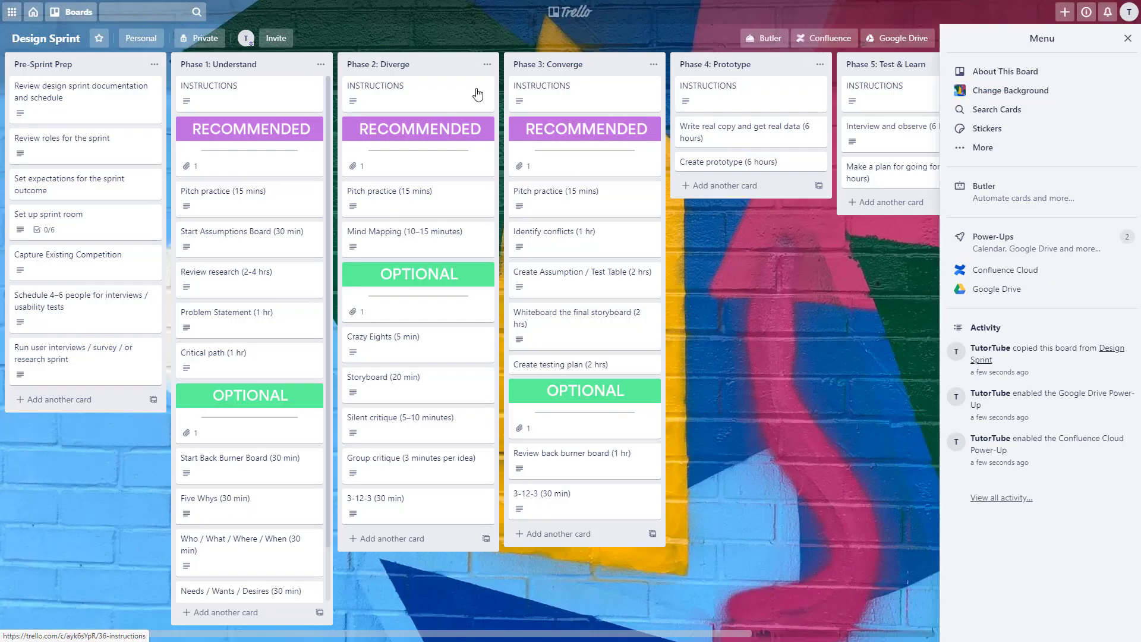
left_click(202, 38)
left_click(229, 121)
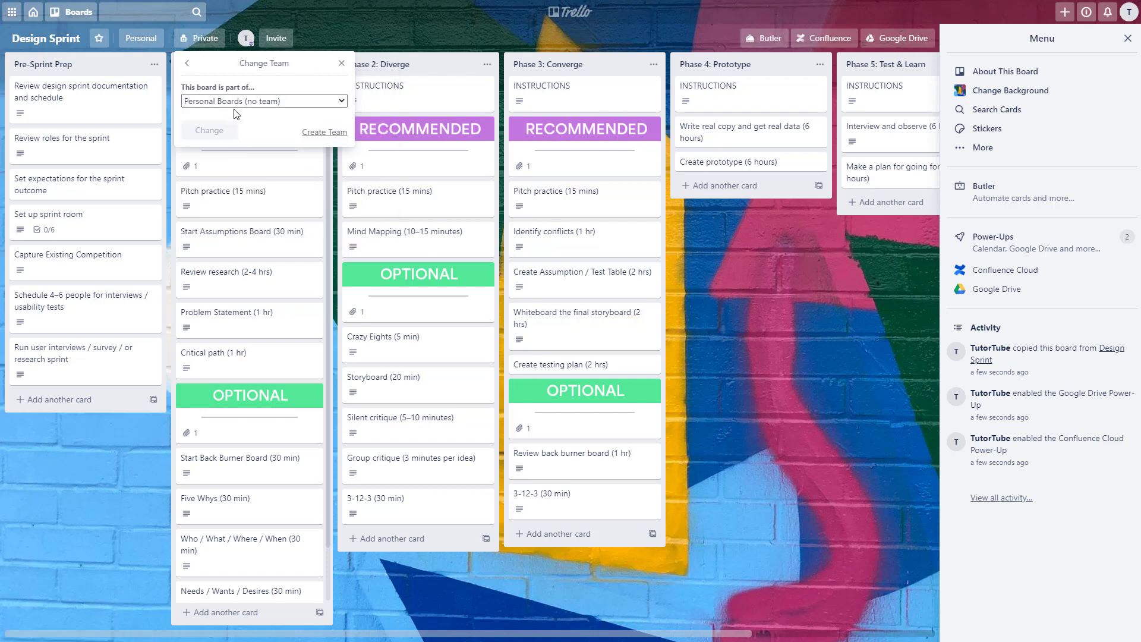
left_click(228, 102)
left_click(238, 152)
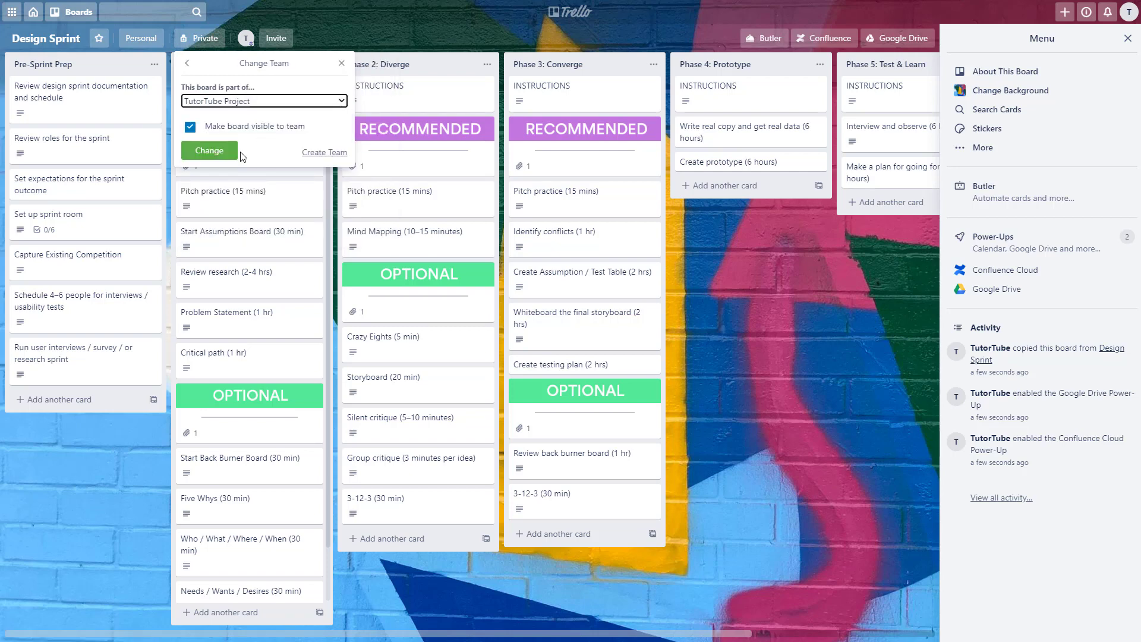
left_click(221, 152)
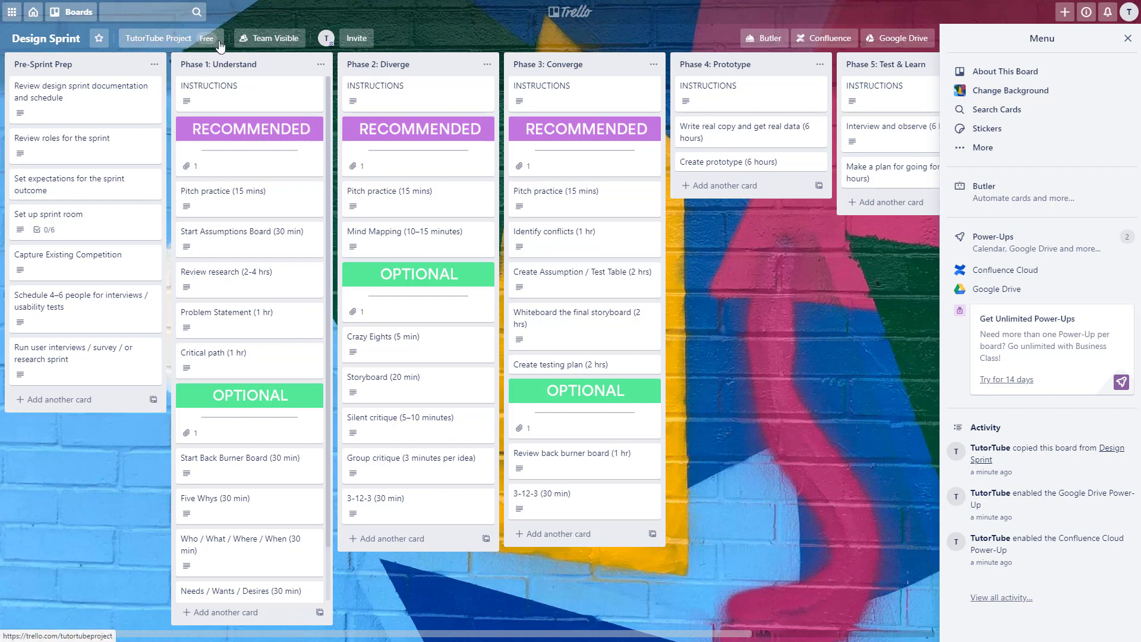
- Look through the boards list, then return to the home page and open the TutorTube Project team
left_click(81, 13)
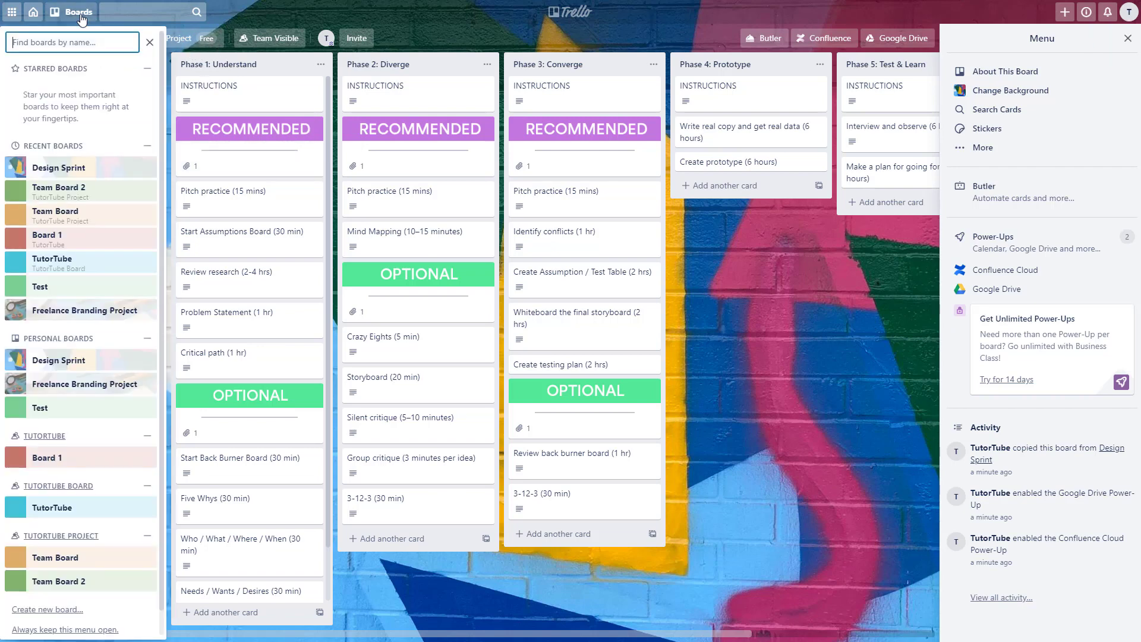
left_click(81, 15)
left_click(34, 11)
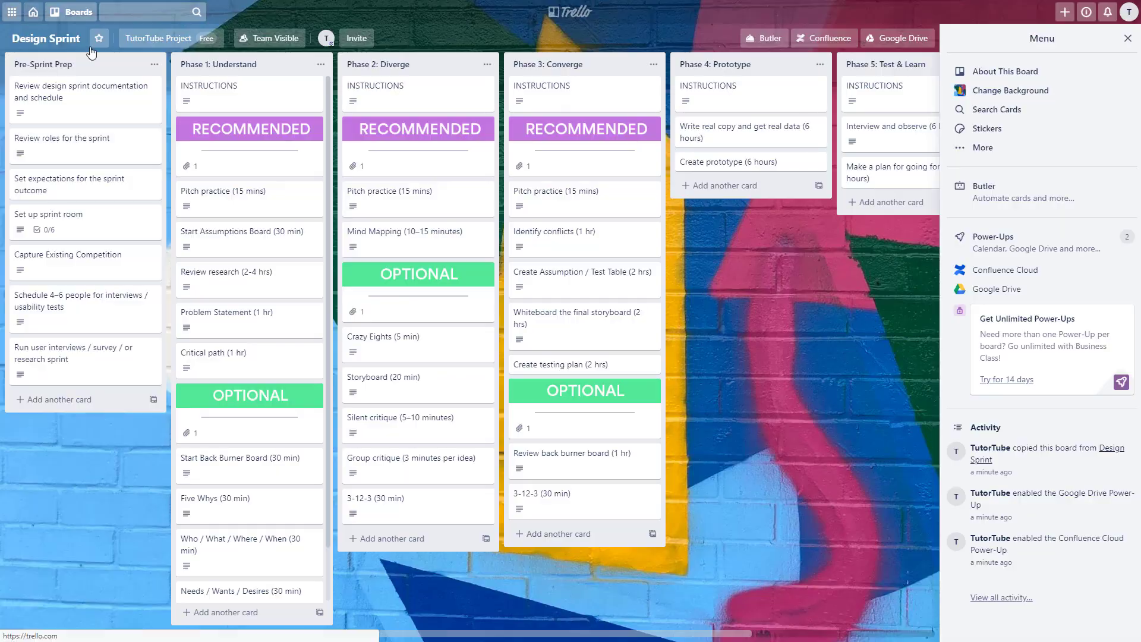
left_click(323, 190)
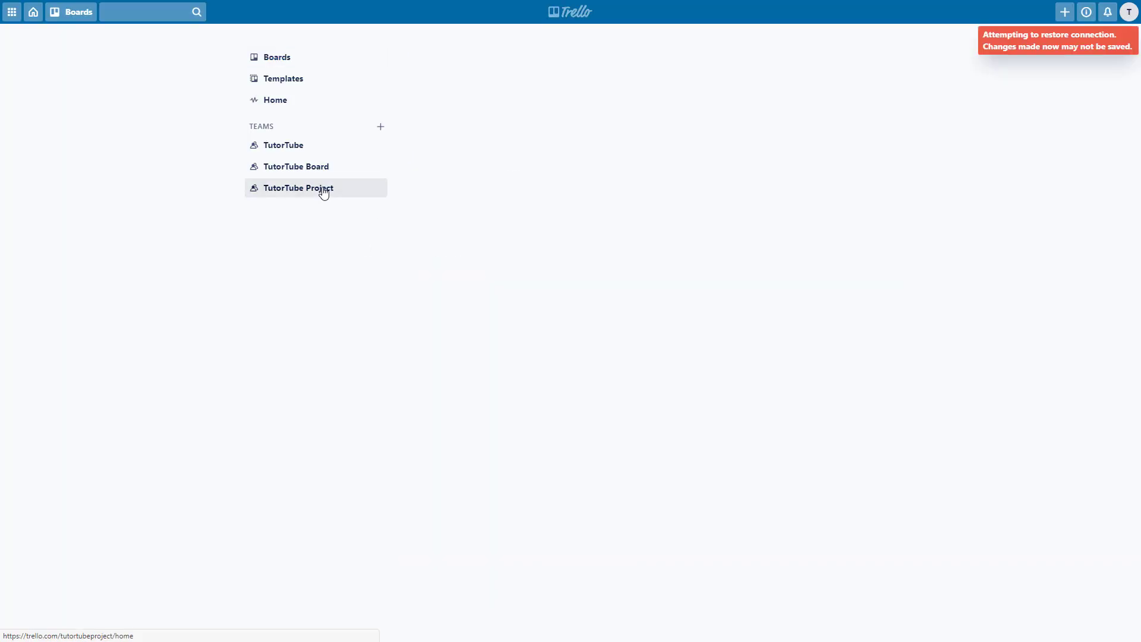